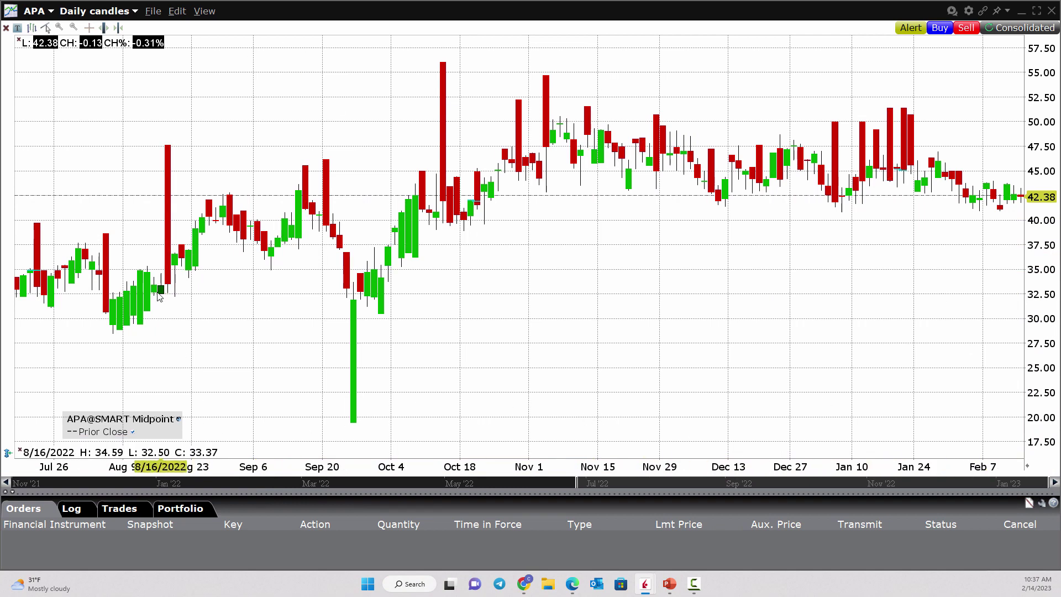
Step: Switch the chart's symbol to the AAPL stock (SMART) contract
{"action": "left_click", "coordinate": [41, 15]}
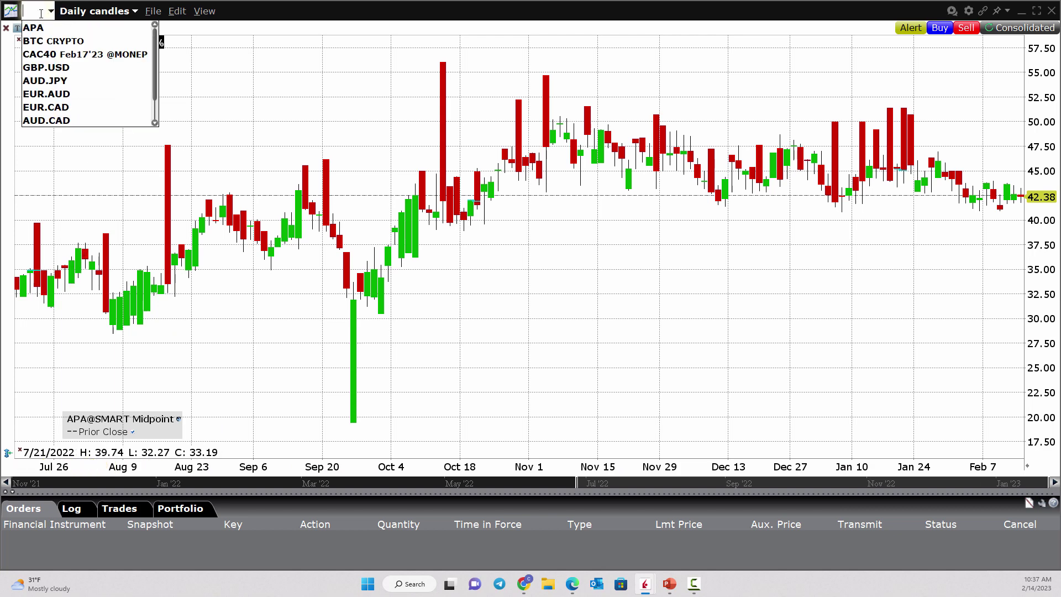
{"action": "left_click", "coordinate": [31, 17]}
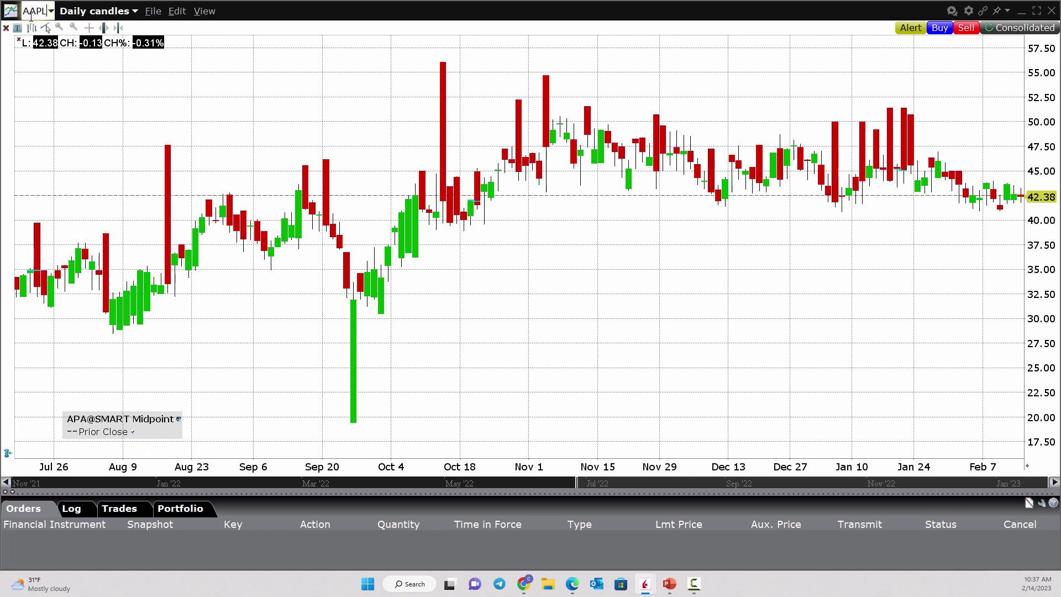
{"action": "key", "text": "Return"}
{"action": "left_click", "coordinate": [44, 40]}
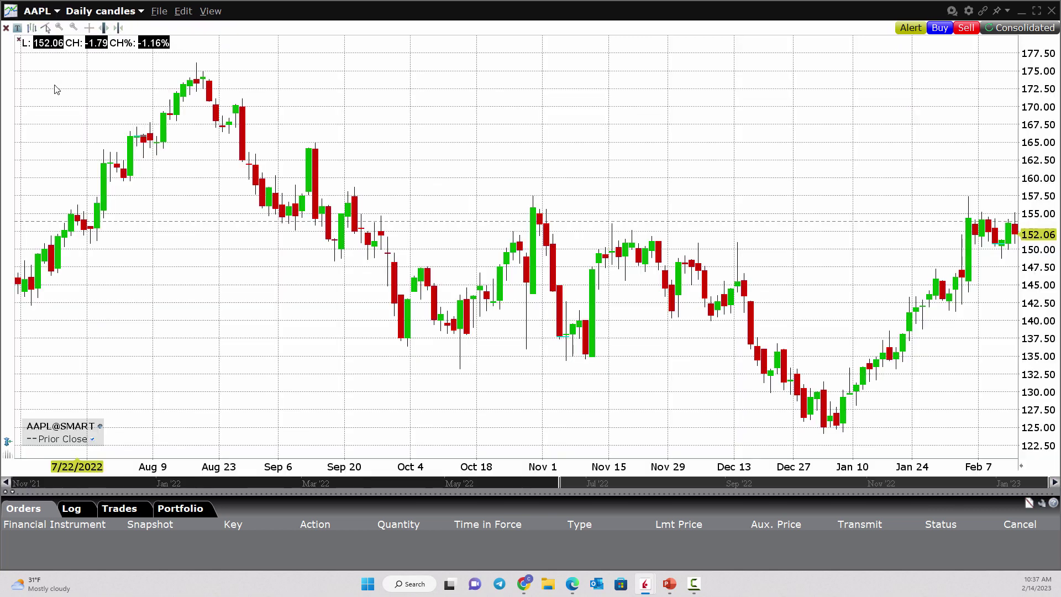
Step: Change the chart's symbol to the GOOG stock (SMART) contract
{"action": "left_click", "coordinate": [38, 12]}
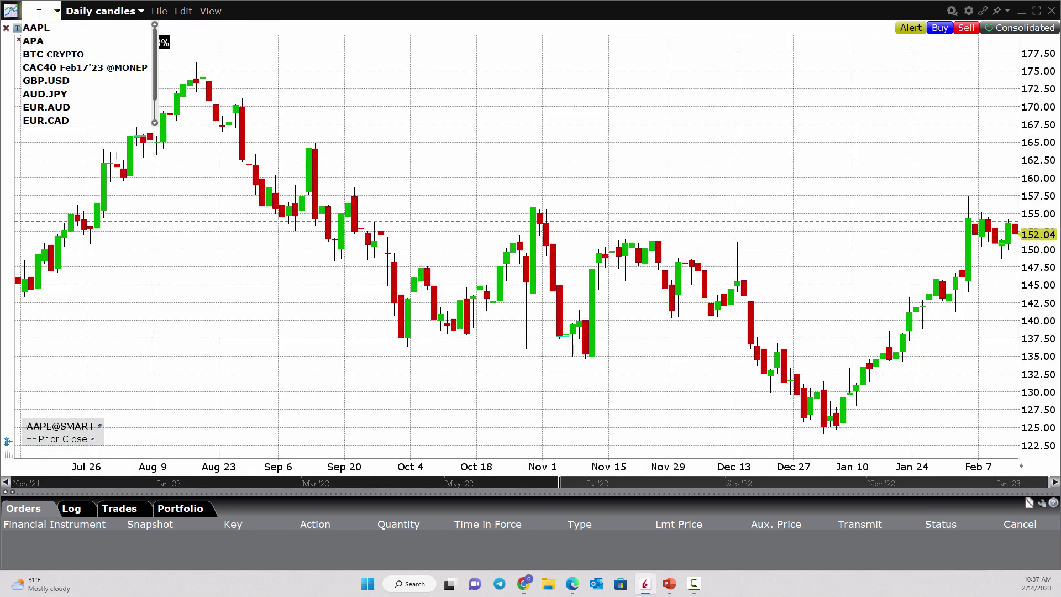
{"action": "type", "text": "GOOG"}
{"action": "key", "text": "Return"}
{"action": "left_click", "coordinate": [48, 42]}
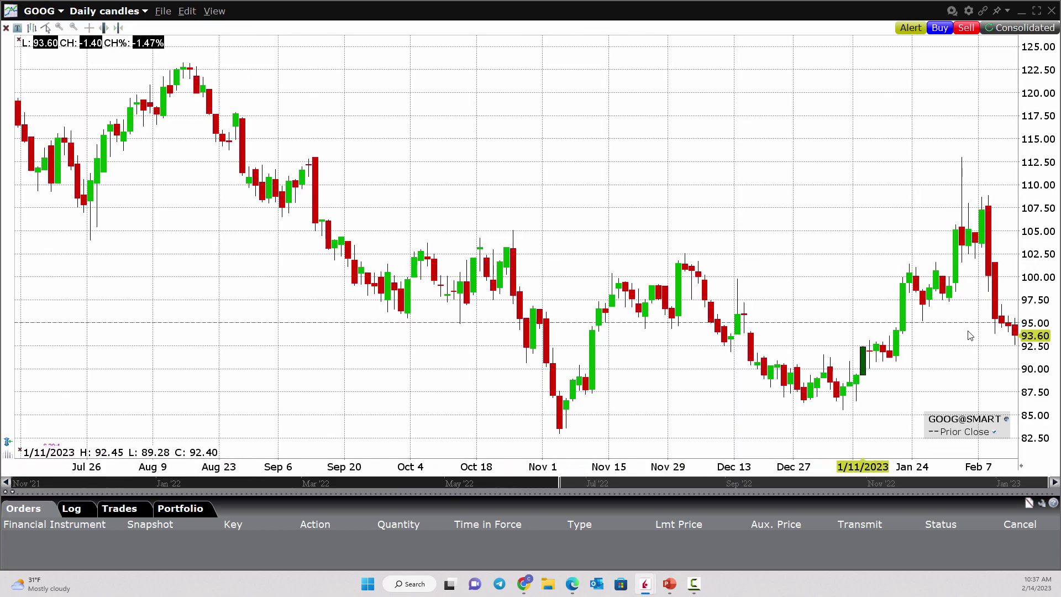
Step: Add a Simple Moving Avg. study from the Moving Averages group in Chart Parameters
{"action": "left_click", "coordinate": [187, 11]}
{"action": "left_click", "coordinate": [197, 31]}
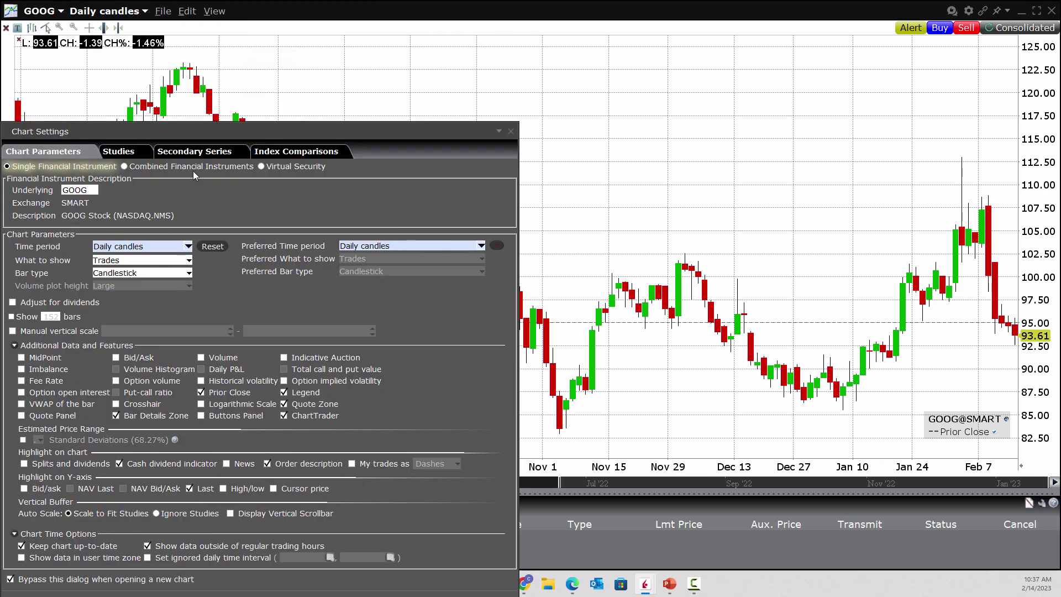
{"action": "left_click", "coordinate": [118, 152]}
{"action": "left_click", "coordinate": [22, 218]}
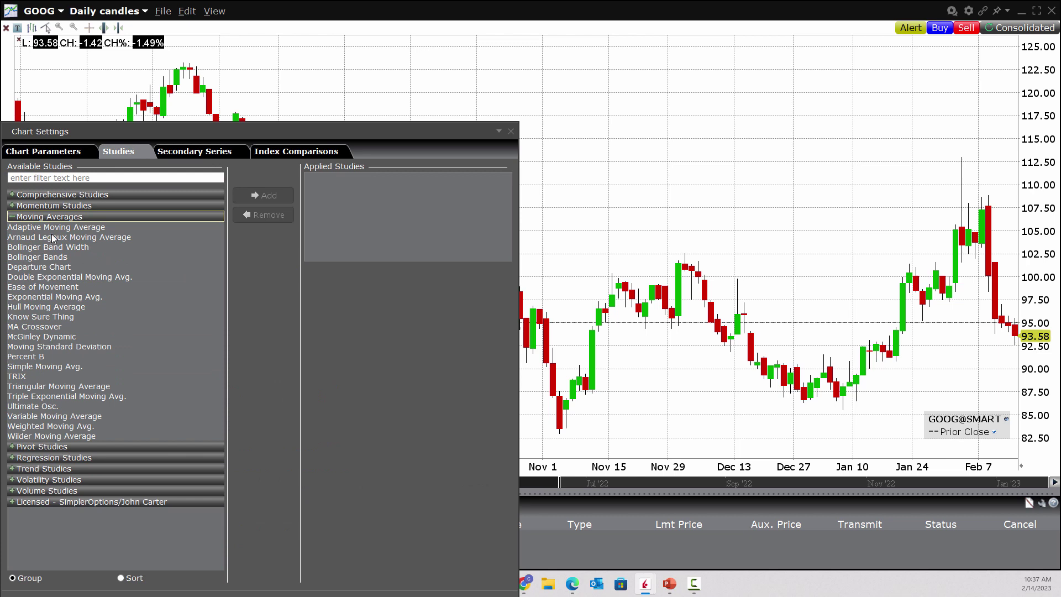
{"action": "left_click", "coordinate": [56, 367]}
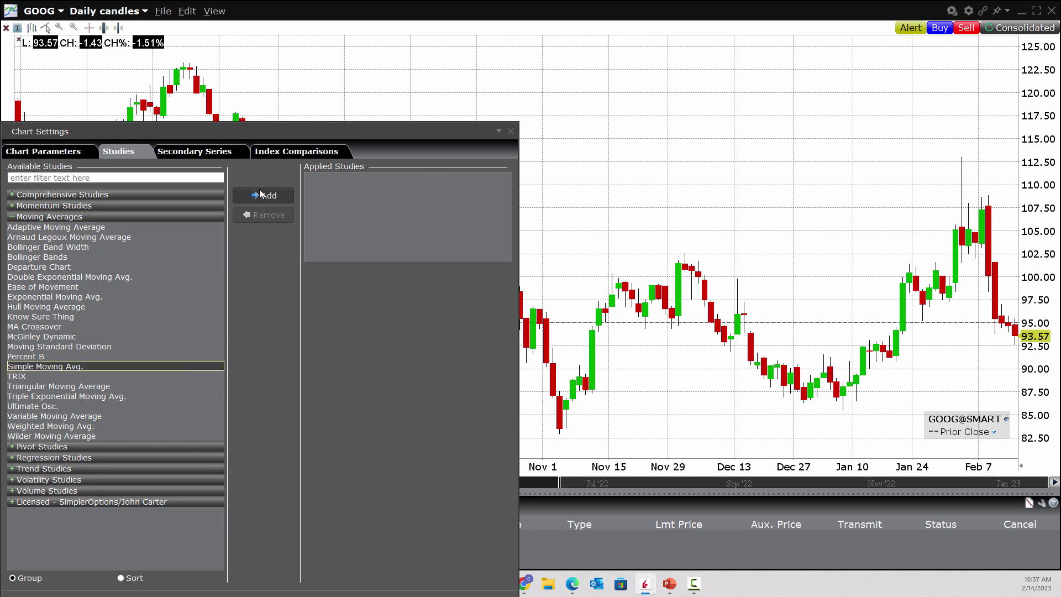
{"action": "left_click", "coordinate": [262, 194]}
Step: Give the moving average period 50 and a blue line, then apply and close
{"action": "double_click", "coordinate": [418, 328]}
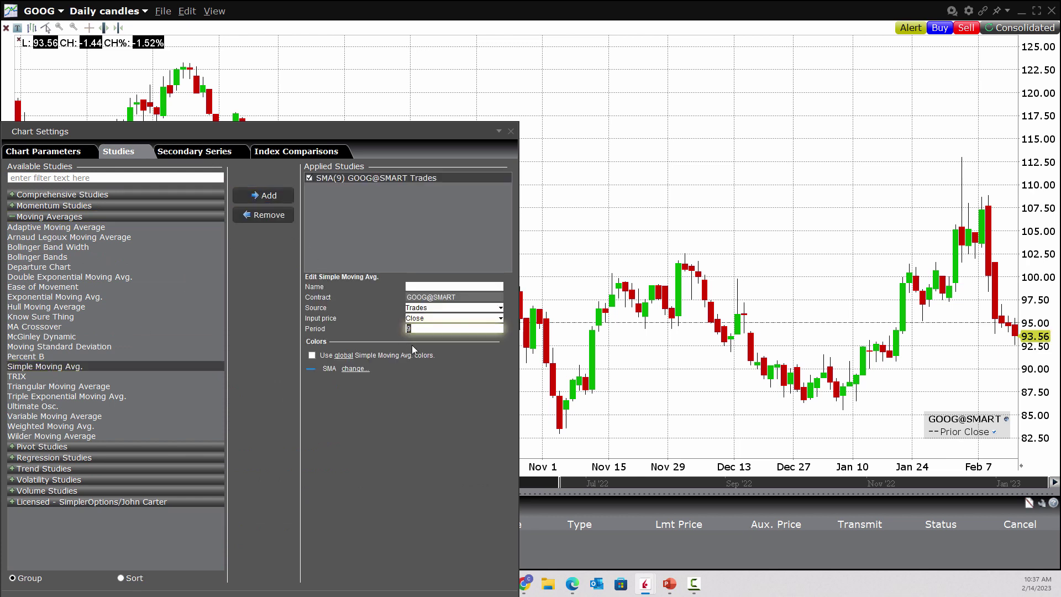
{"action": "key", "text": "Return"}
{"action": "left_click", "coordinate": [355, 369]}
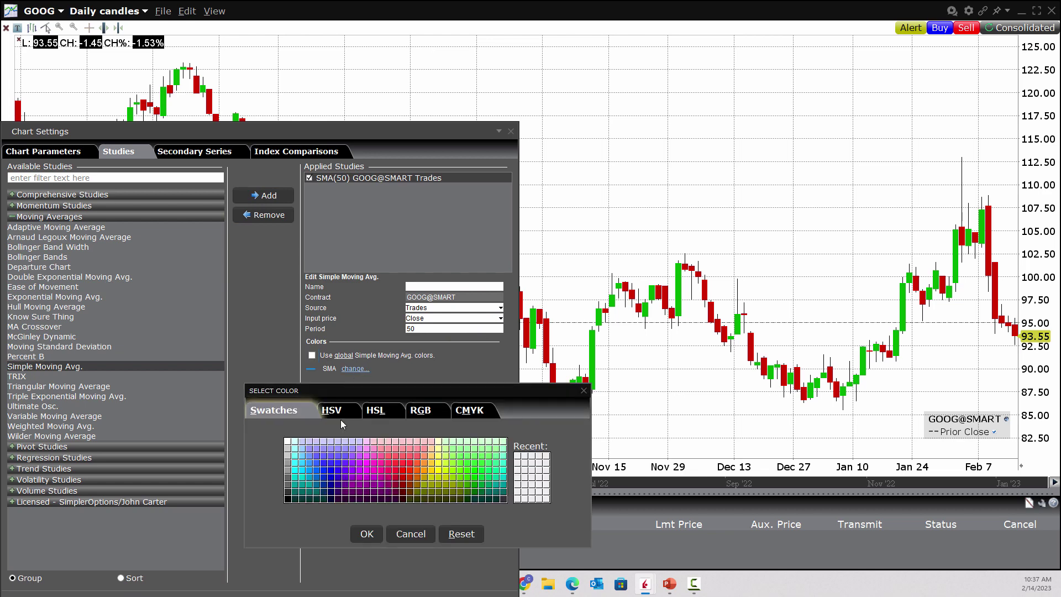
{"action": "left_click", "coordinate": [325, 470]}
{"action": "left_click", "coordinate": [366, 534]}
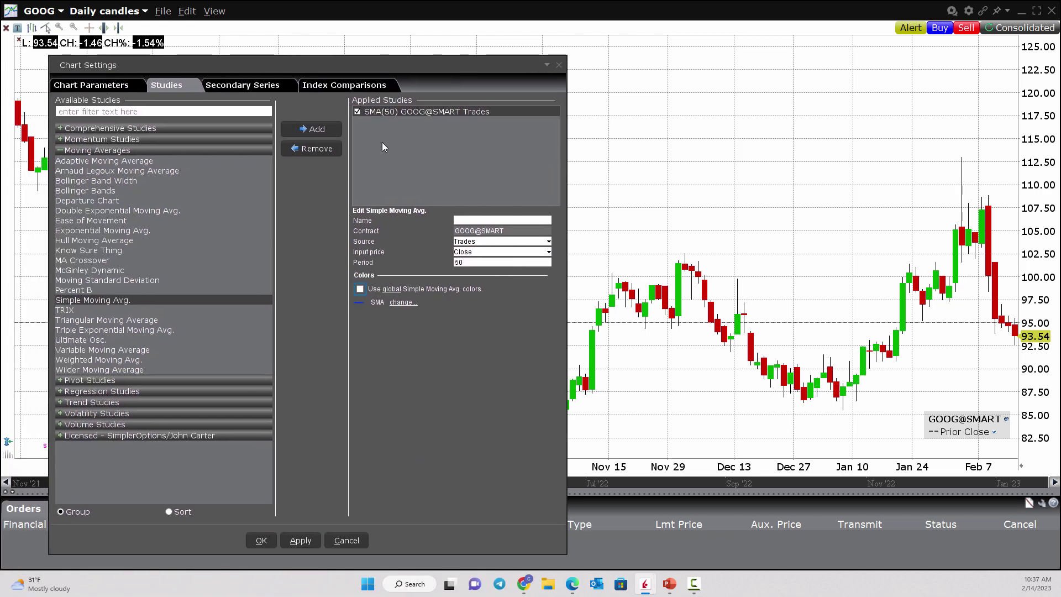
{"action": "left_click", "coordinate": [303, 540]}
{"action": "left_click", "coordinate": [347, 540]}
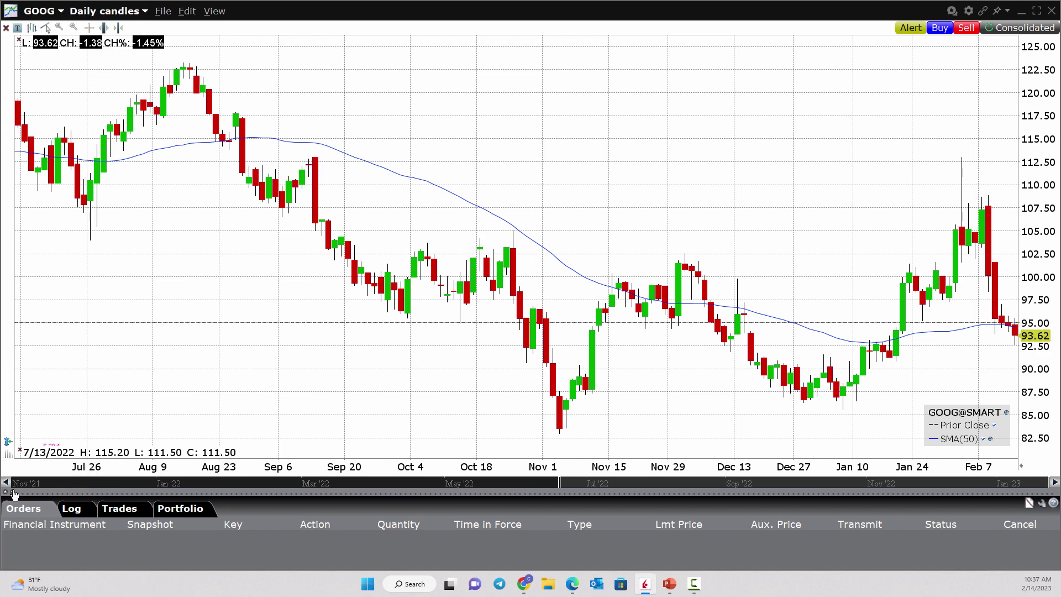
Step: Collapse the Orders panel and switch the GOOG chart to hourly candles
{"action": "left_click", "coordinate": [14, 493]}
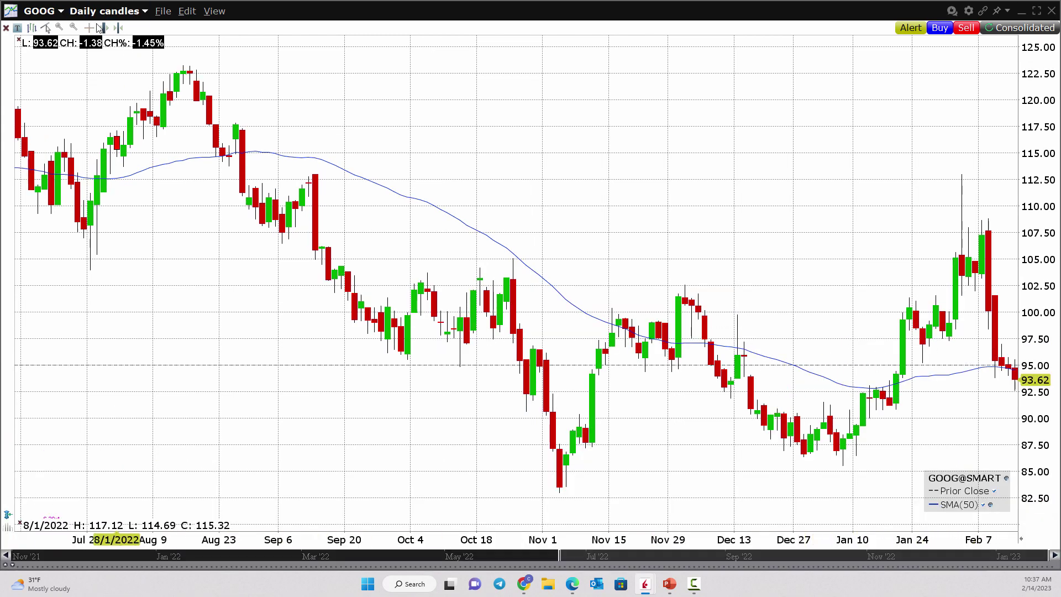
{"action": "left_click", "coordinate": [110, 11]}
{"action": "left_click", "coordinate": [115, 94]}
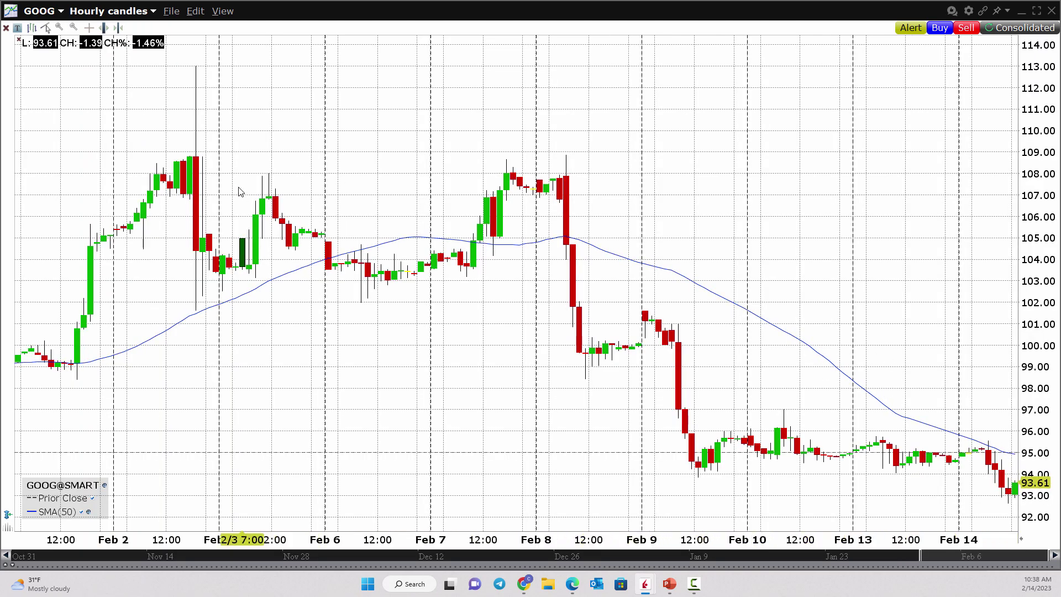
{"action": "mouse_move", "coordinate": [241, 192]}
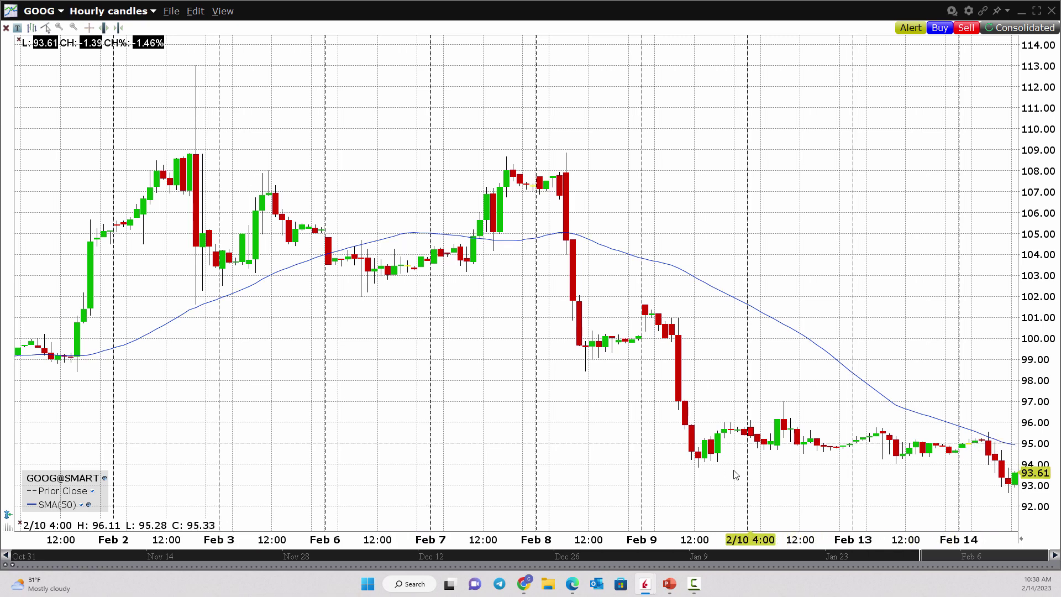
Step: Draw a horizontal support trendline at 94.00 and make it thicker
{"action": "left_click_drag", "start_coordinate": [684, 463], "coordinate": [1009, 469]}
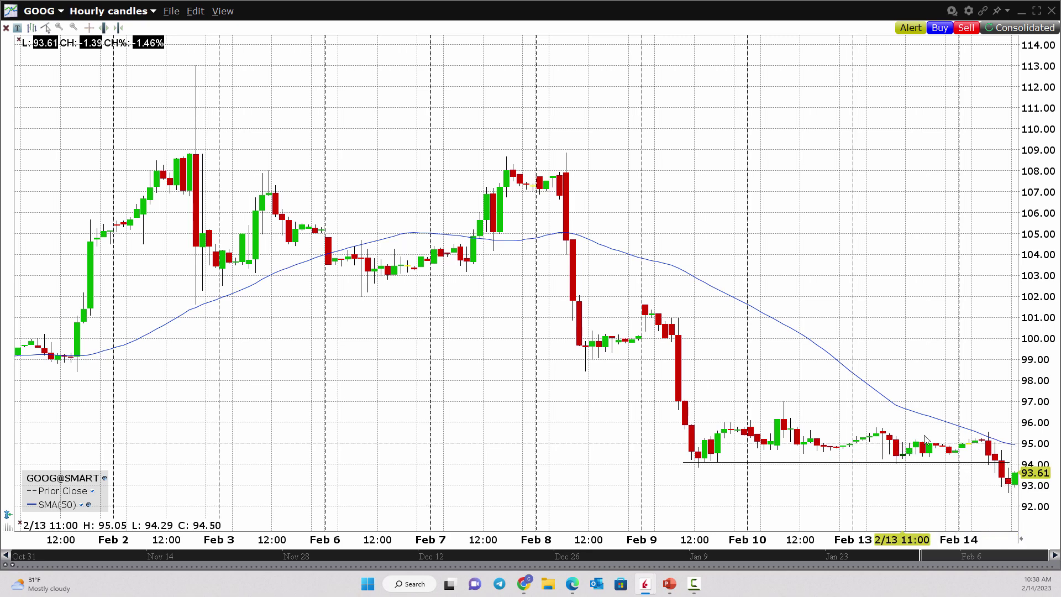
{"action": "left_click", "coordinate": [978, 463]}
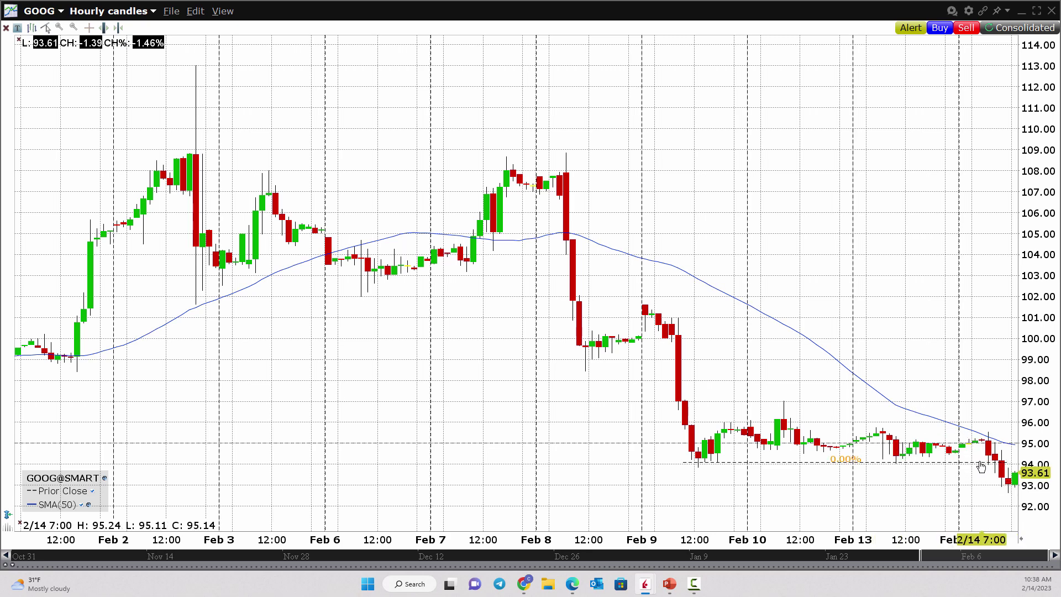
{"action": "left_click", "coordinate": [920, 470]}
{"action": "right_click", "coordinate": [920, 470]}
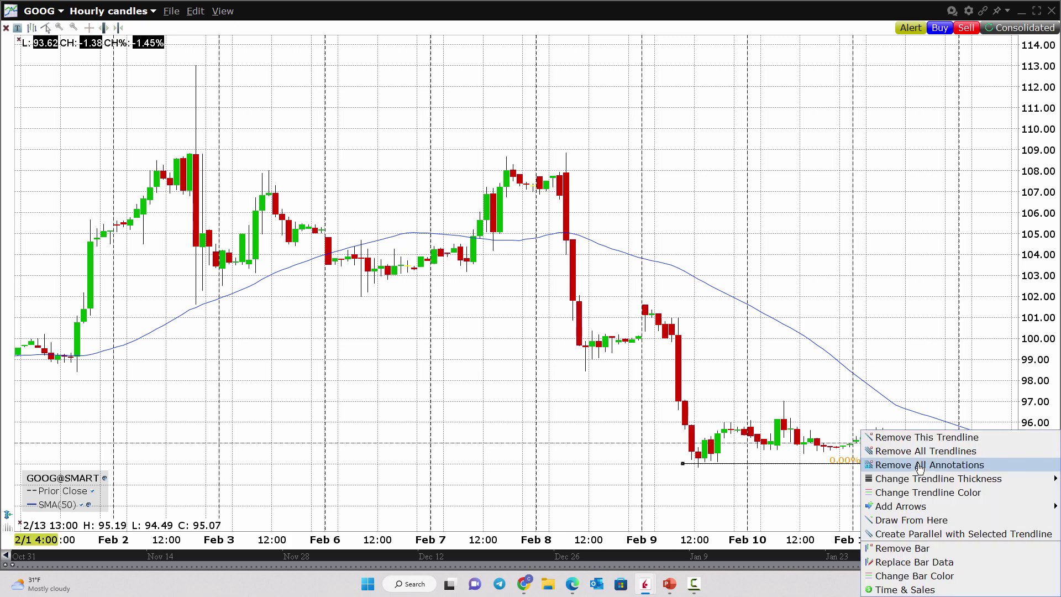
{"action": "left_click", "coordinate": [845, 525]}
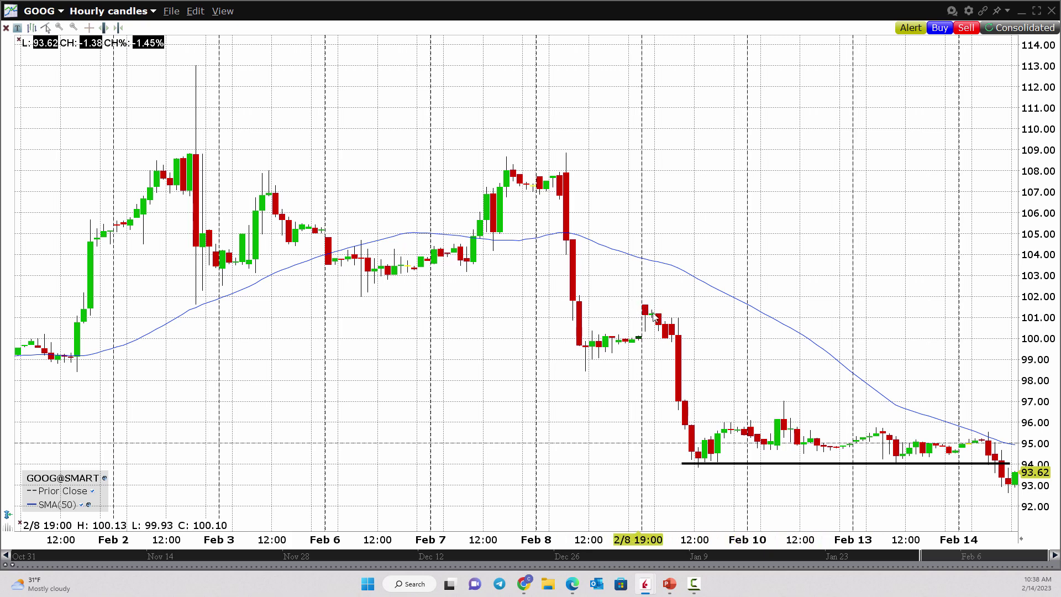
Step: Draw a descending resistance trendline across recent highs at thickness 4
{"action": "left_click_drag", "start_coordinate": [754, 407], "coordinate": [1016, 440]}
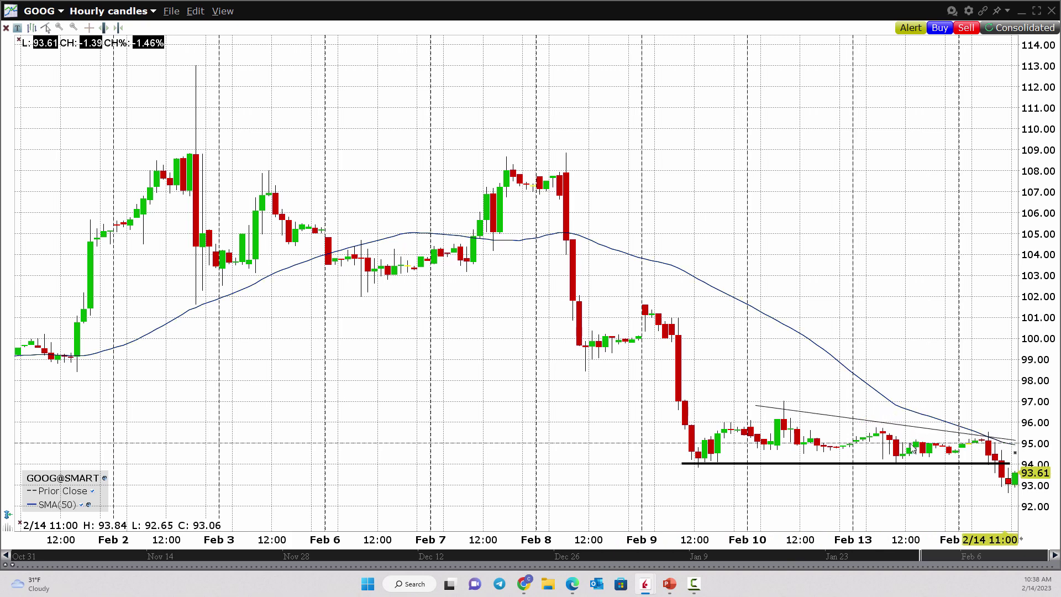
{"action": "left_click_drag", "start_coordinate": [755, 406], "coordinate": [740, 406]}
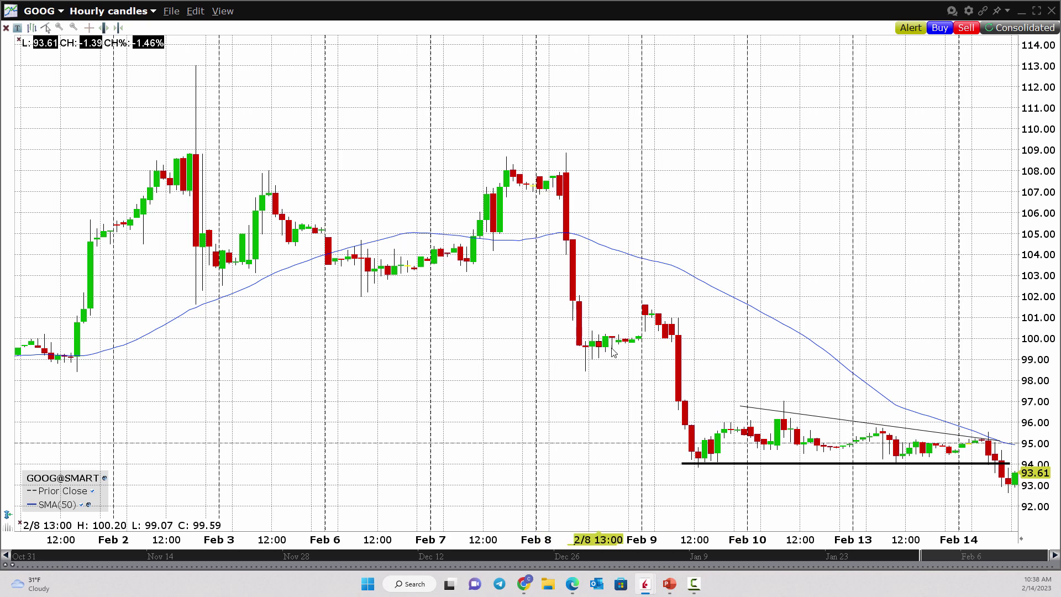
{"action": "right_click", "coordinate": [869, 430]}
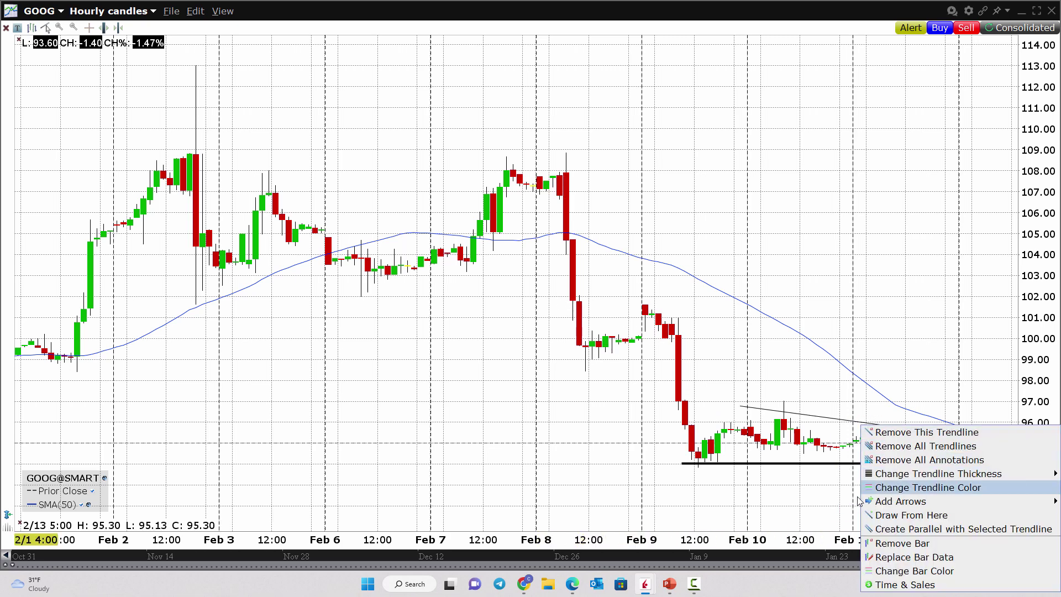
{"action": "mouse_move", "coordinate": [876, 480]}
{"action": "left_click", "coordinate": [843, 517]}
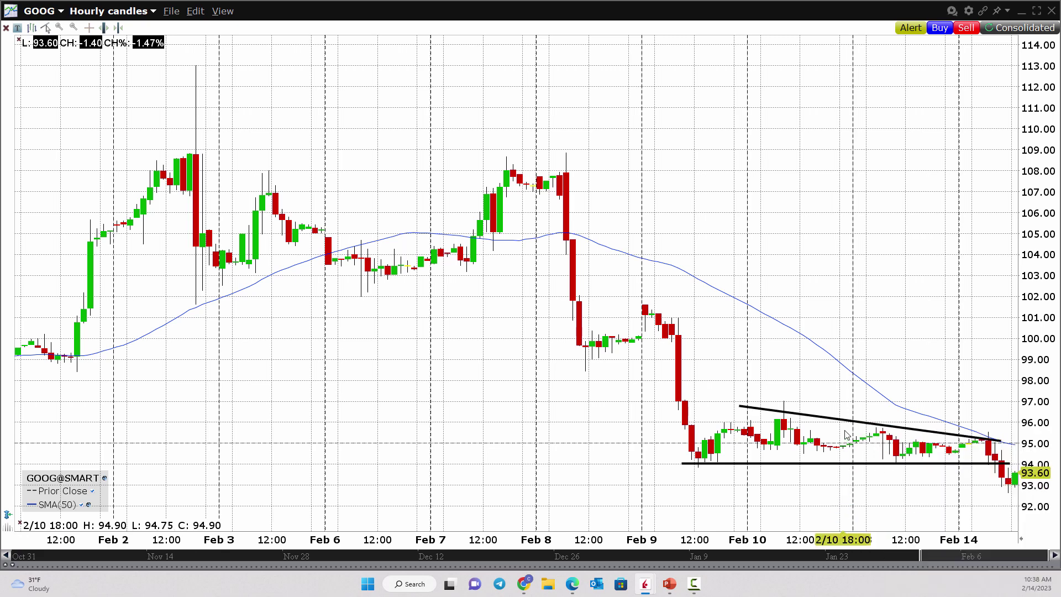
{"action": "left_click_drag", "start_coordinate": [854, 419], "coordinate": [864, 421]}
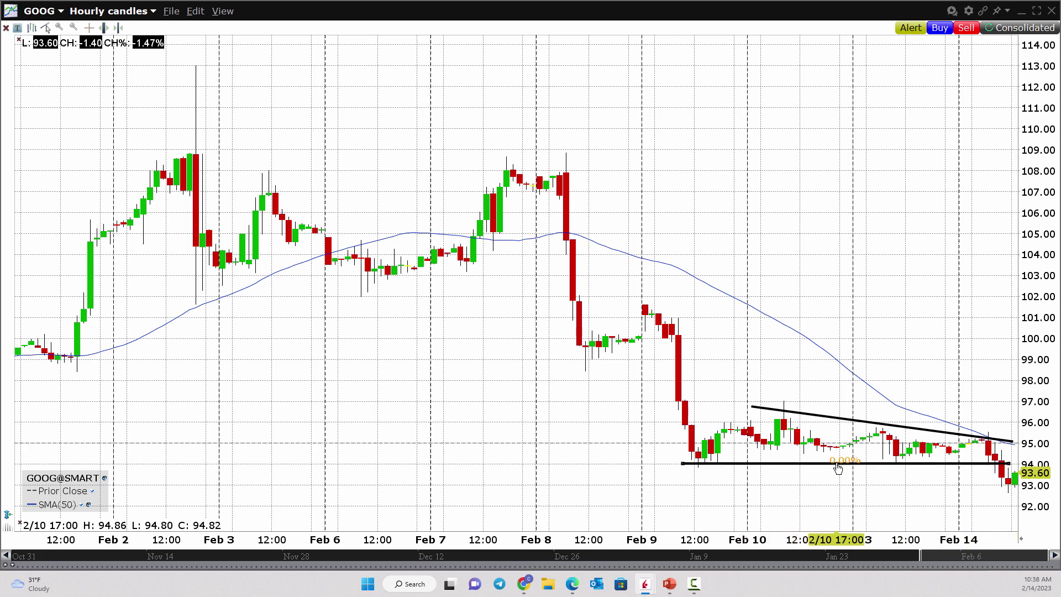
Step: Stage a 100-share GOOG sell limit order at 93.75 and widen the Orders panel
{"action": "right_click", "coordinate": [890, 476]}
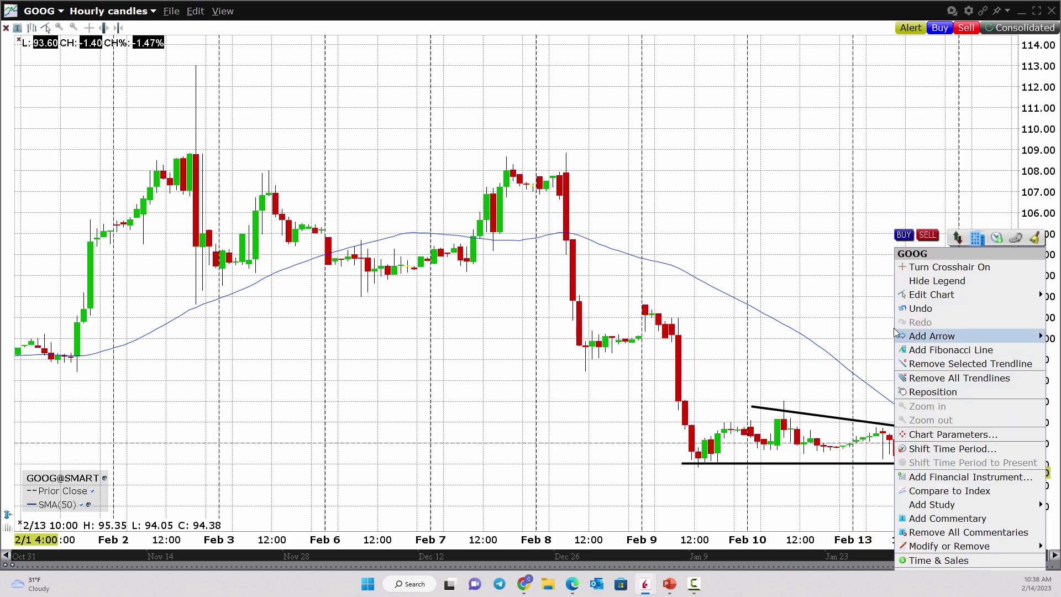
{"action": "right_click", "coordinate": [816, 331]}
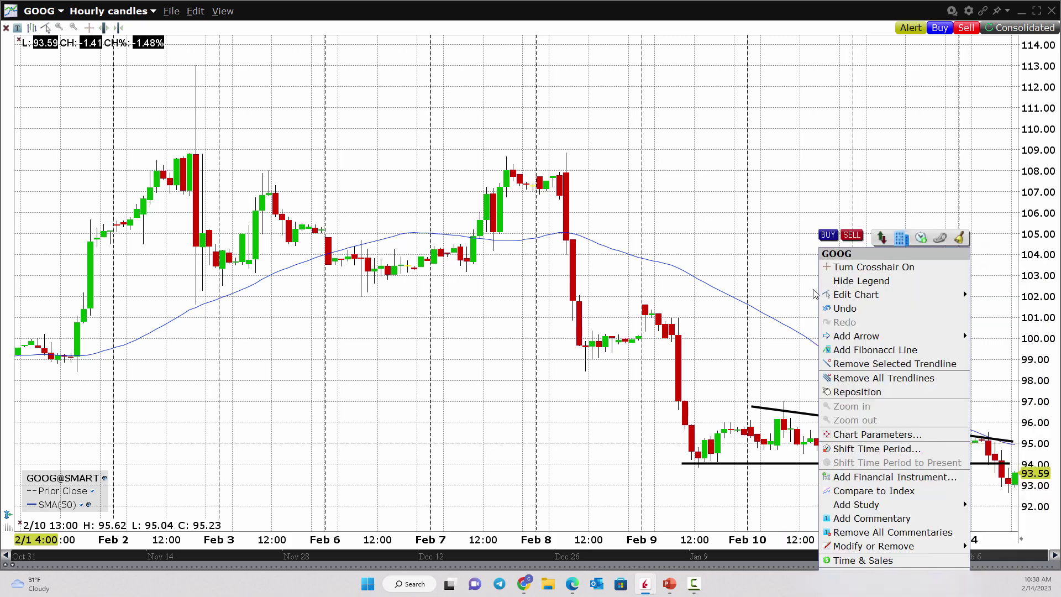
{"action": "left_click", "coordinate": [852, 237]}
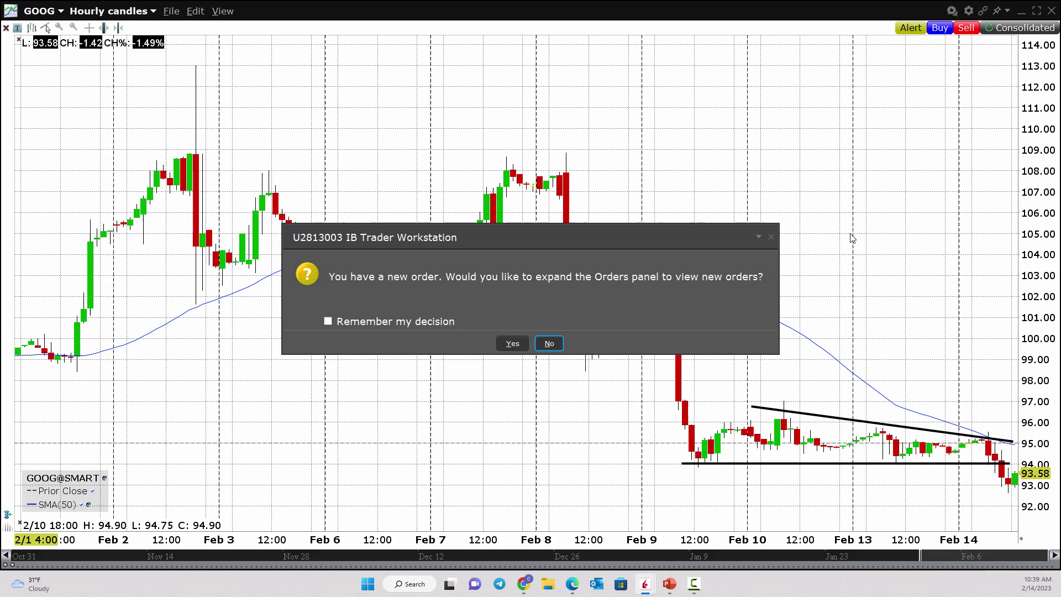
{"action": "left_click", "coordinate": [513, 343]}
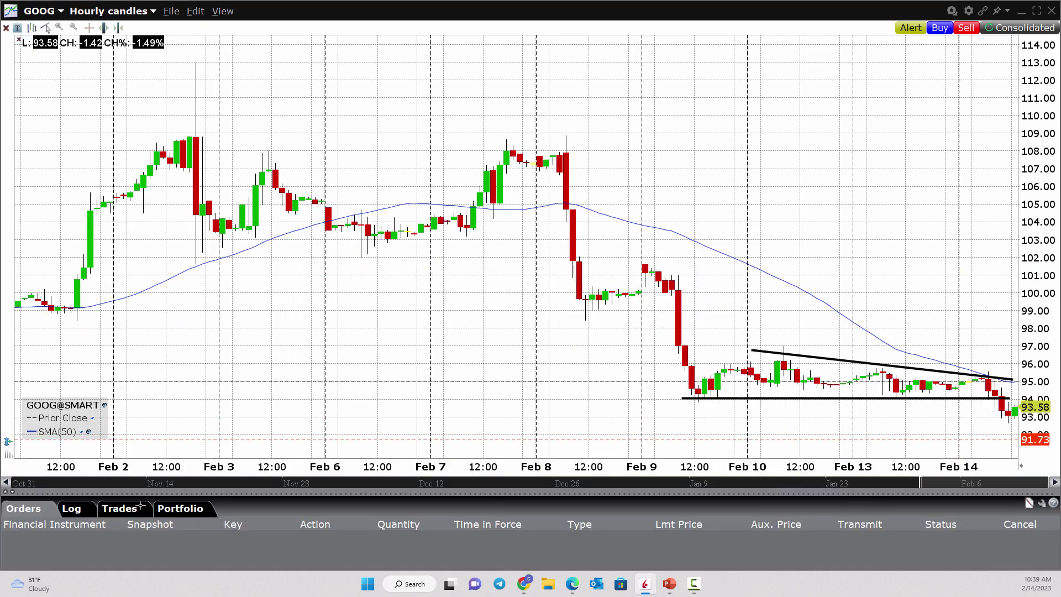
{"action": "left_click_drag", "start_coordinate": [143, 492], "coordinate": [155, 465]}
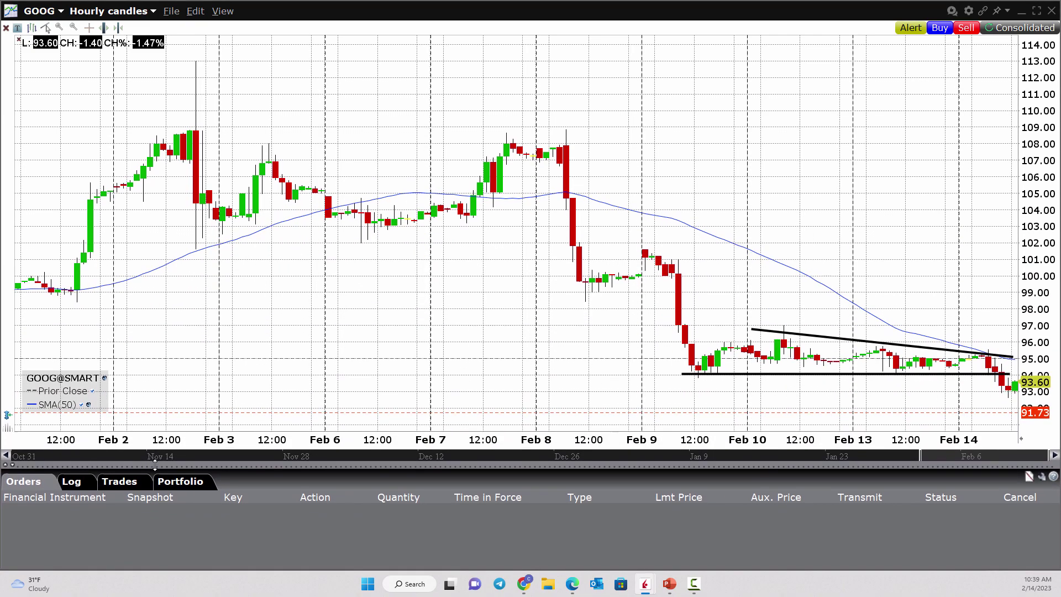
{"action": "left_click", "coordinate": [706, 381]}
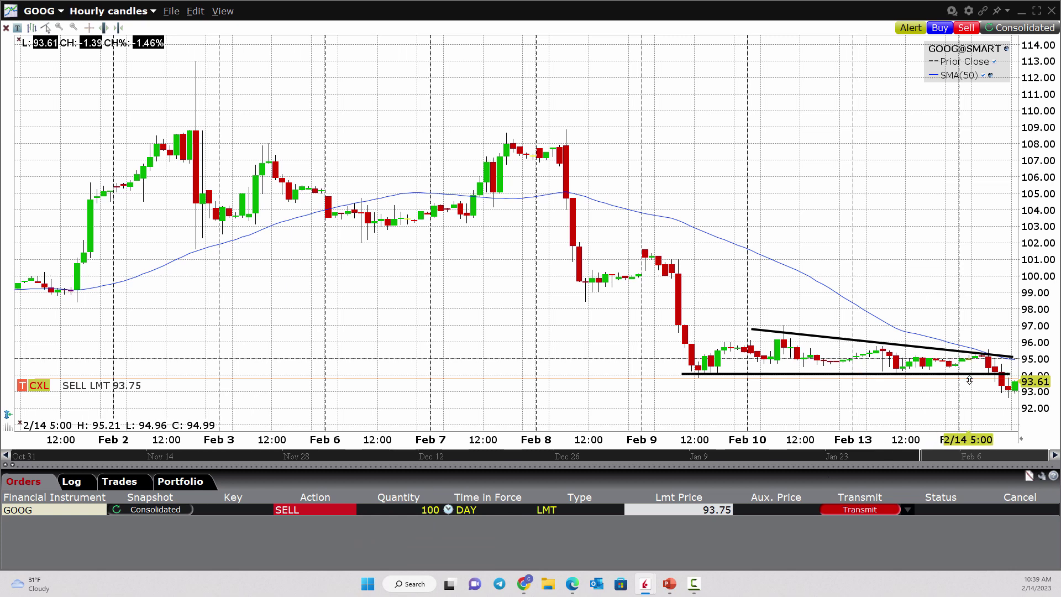
Step: Raise the sell limit order line on the chart to 93.85
{"action": "left_click_drag", "start_coordinate": [969, 380], "coordinate": [969, 378]}
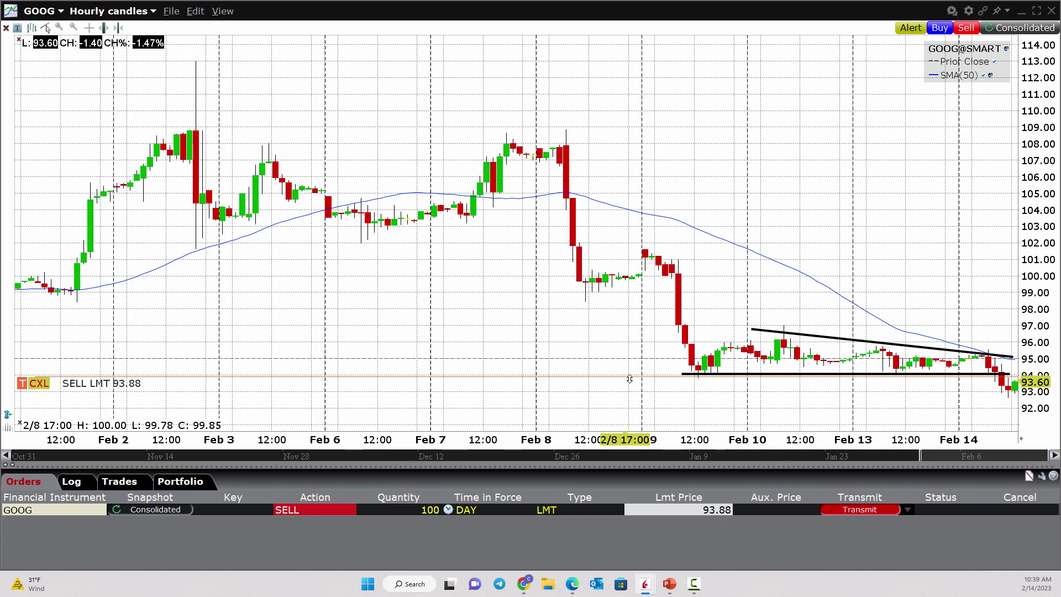
{"action": "mouse_move", "coordinate": [630, 382]}
{"action": "left_mouse_down"}
{"action": "mouse_move", "coordinate": [634, 414]}
{"action": "mouse_move", "coordinate": [640, 368]}
{"action": "mouse_move", "coordinate": [644, 379]}
{"action": "left_mouse_up"}
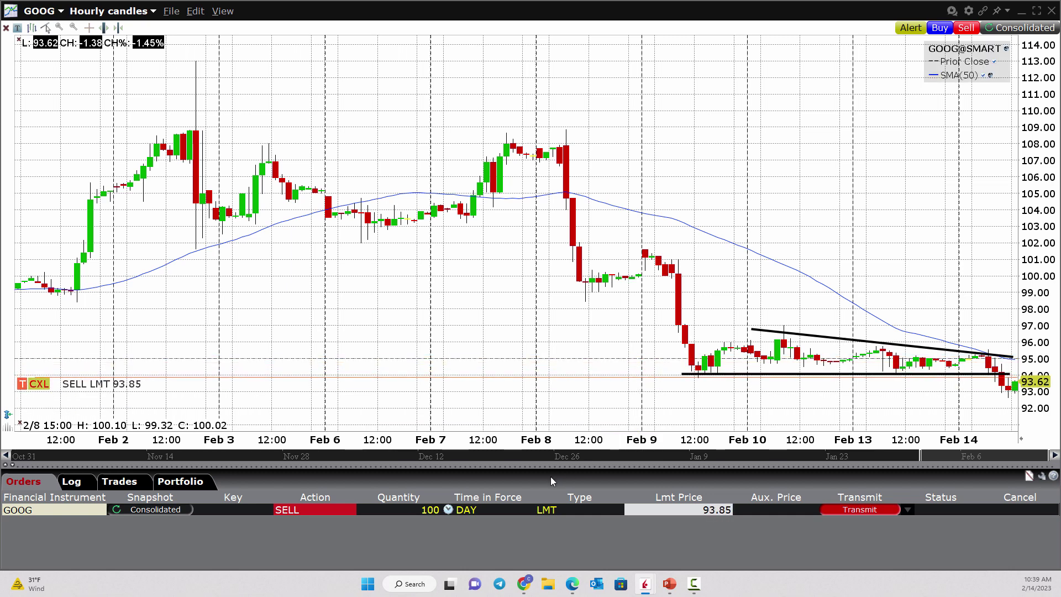
Step: Attach a buy stop to the sell limit and raise it to 95.52
{"action": "right_click", "coordinate": [566, 378]}
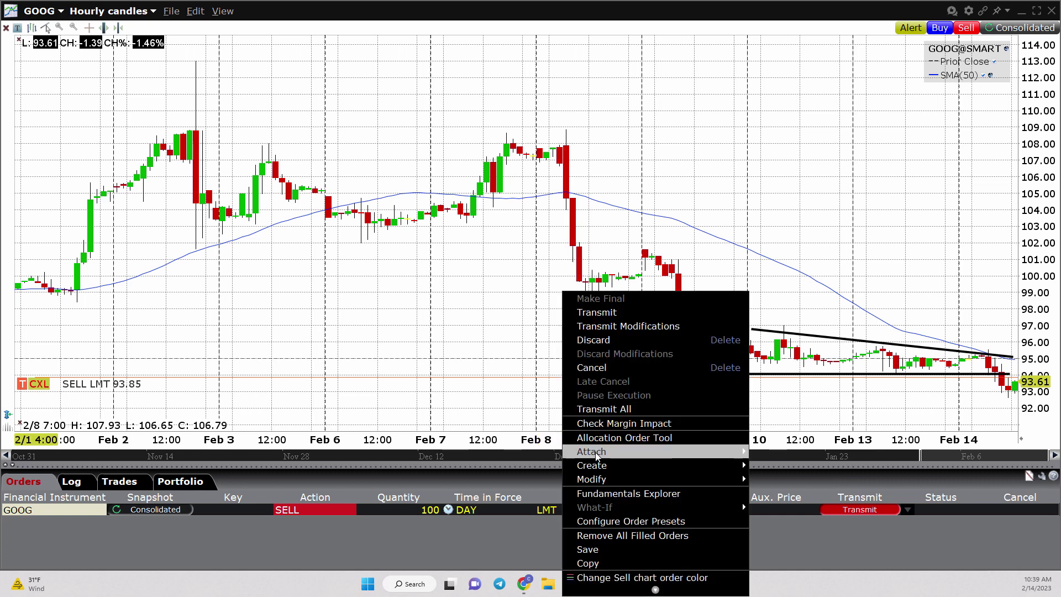
{"action": "mouse_move", "coordinate": [600, 457]}
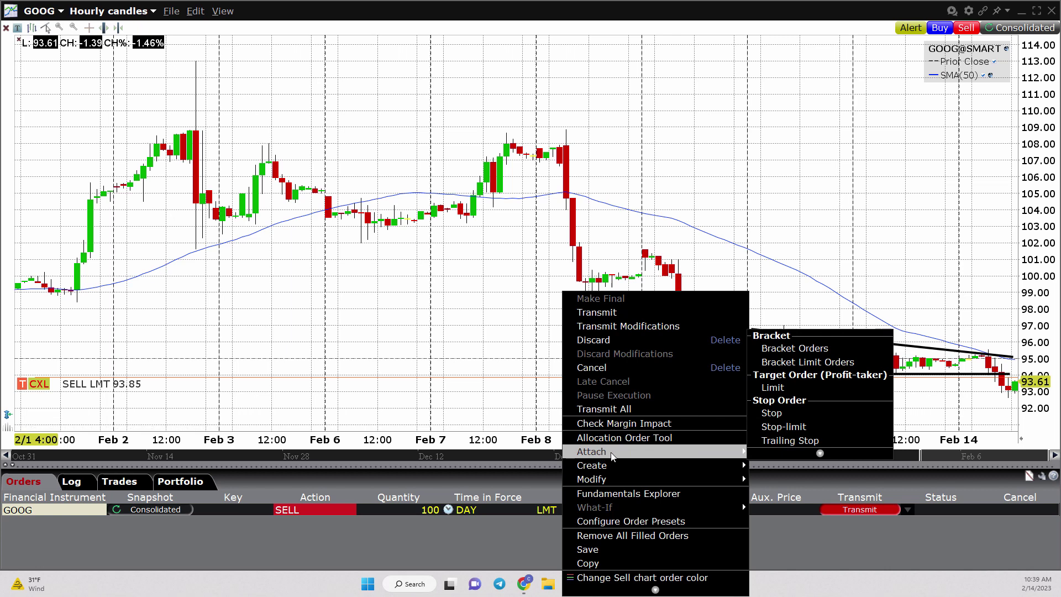
{"action": "left_click", "coordinate": [792, 418]}
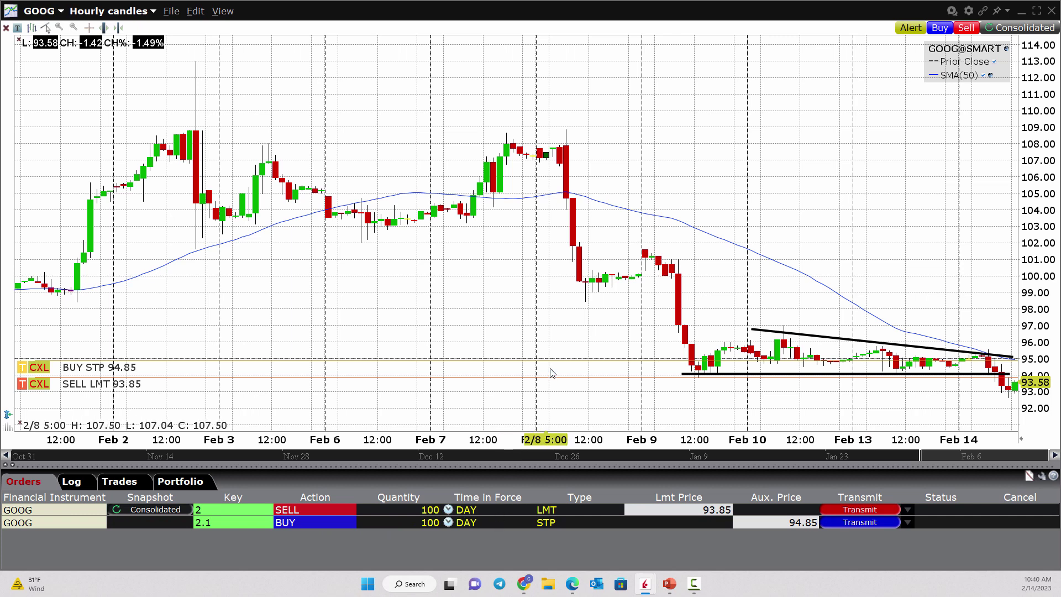
{"action": "left_click_drag", "start_coordinate": [560, 362], "coordinate": [568, 351]}
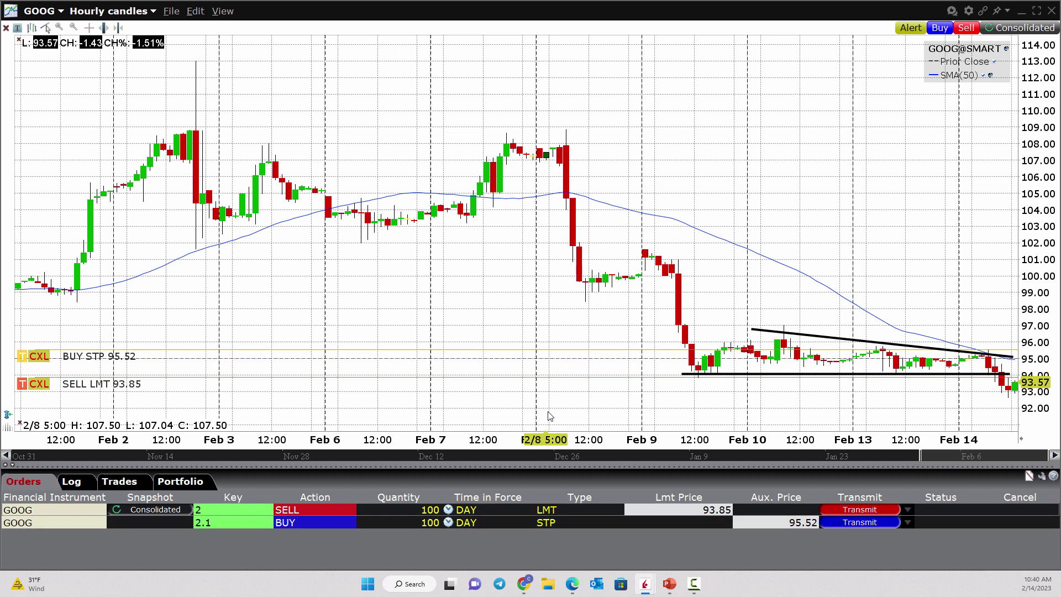
Step: Discard the attached buy stop and bring up the sell order's Attach choices
{"action": "right_click", "coordinate": [376, 523]}
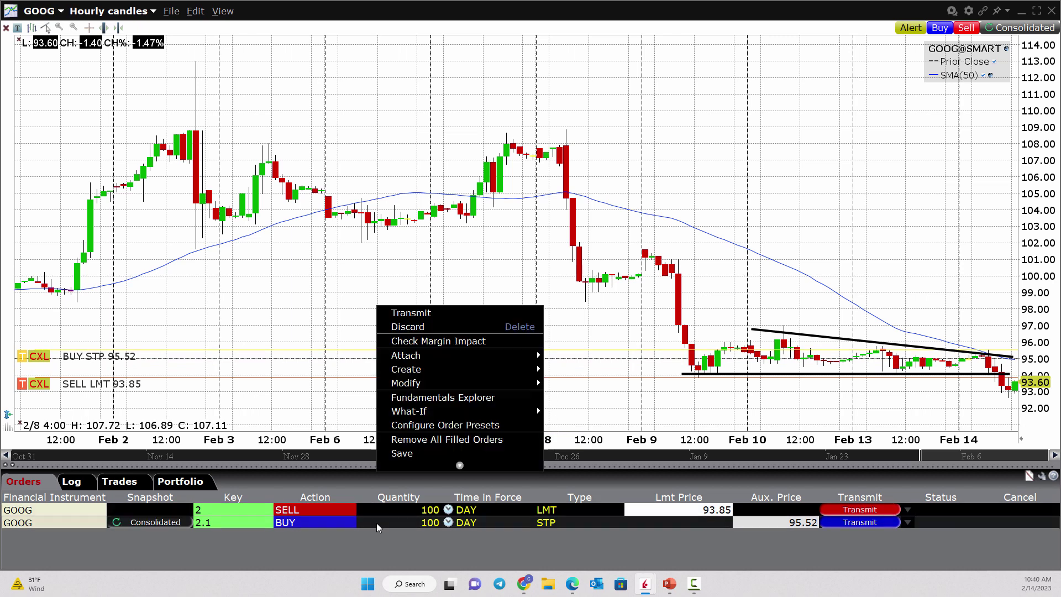
{"action": "left_click", "coordinate": [418, 327]}
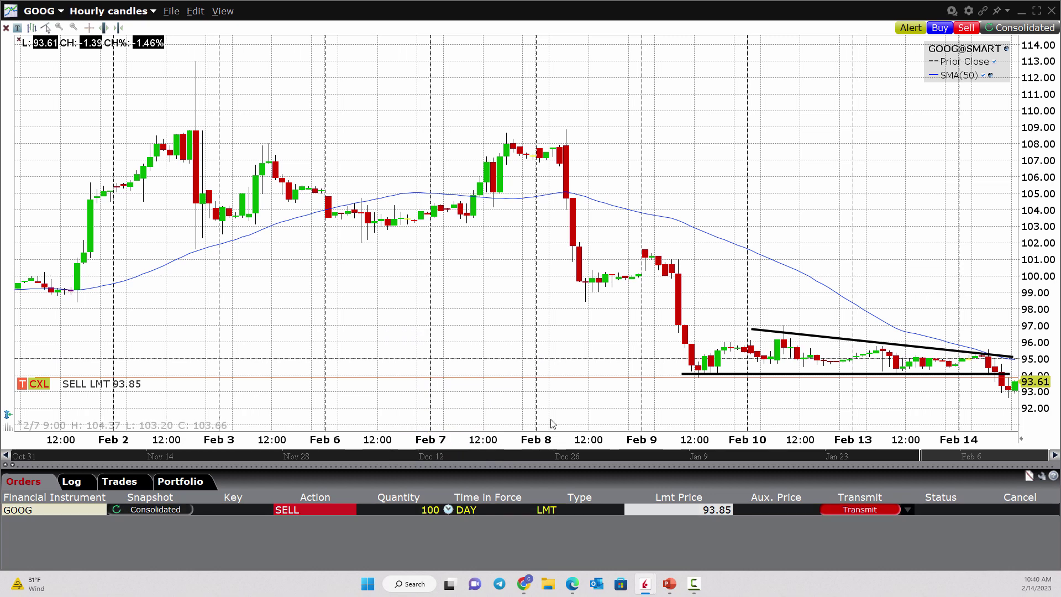
{"action": "right_click", "coordinate": [549, 378]}
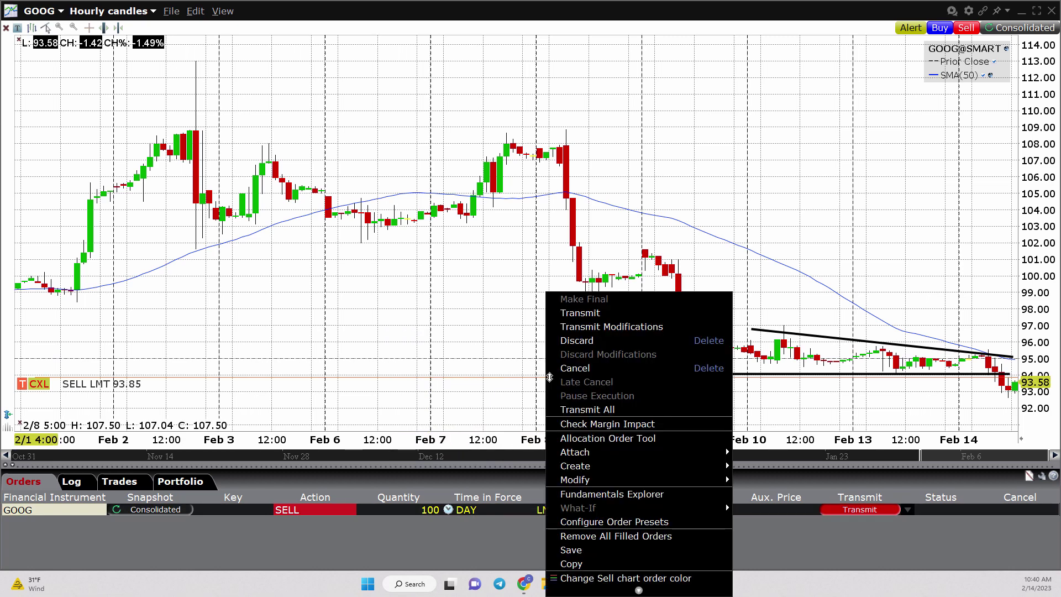
{"action": "mouse_move", "coordinate": [636, 452]}
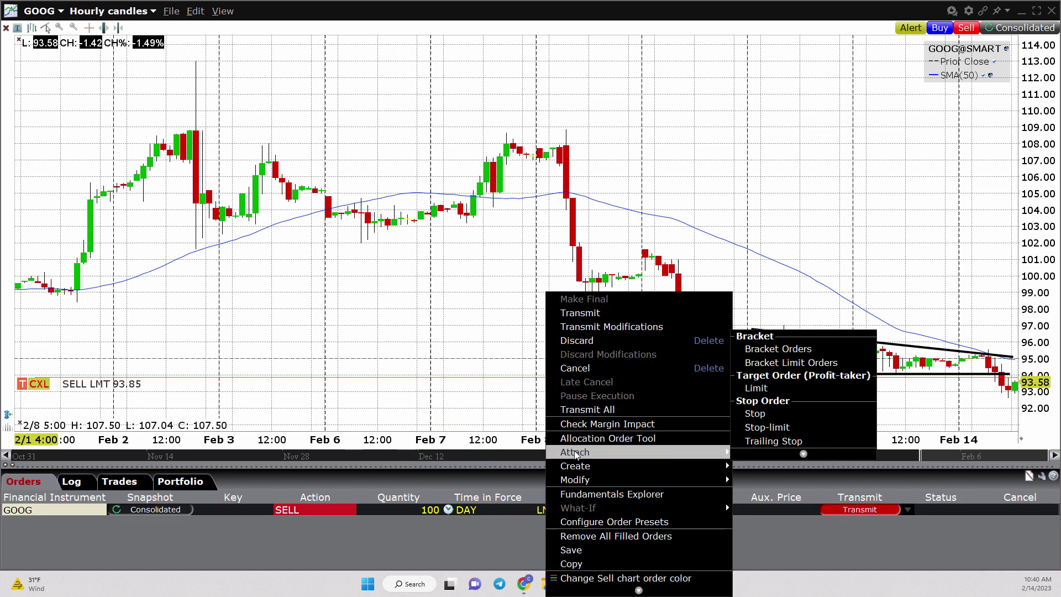
Step: Attach bracket orders to the sell limit and adjust its stop and profit-taking lines
{"action": "left_click", "coordinate": [778, 349]}
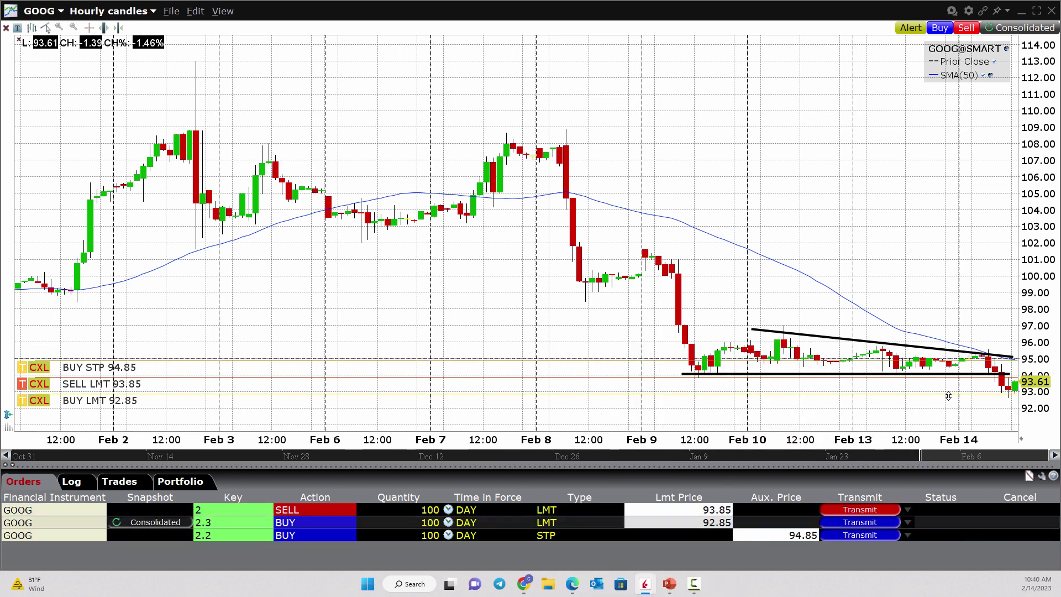
{"action": "left_click_drag", "start_coordinate": [972, 360], "coordinate": [978, 352]}
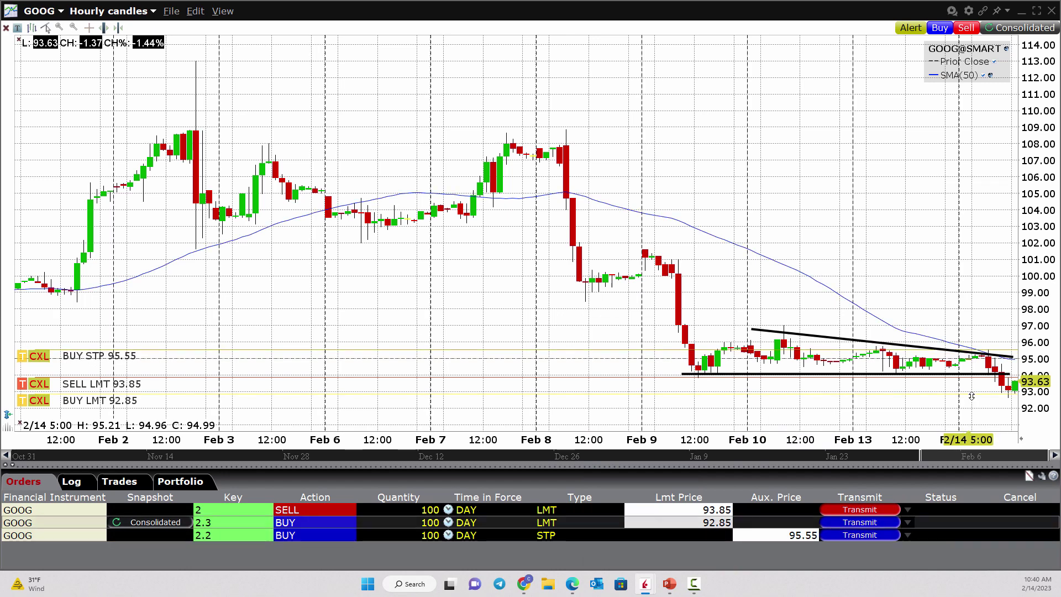
{"action": "left_click_drag", "start_coordinate": [972, 395], "coordinate": [972, 421]}
{"action": "mouse_move", "coordinate": [971, 407]}
{"action": "left_mouse_down"}
{"action": "mouse_move", "coordinate": [973, 363]}
{"action": "mouse_move", "coordinate": [977, 410]}
{"action": "left_mouse_up"}
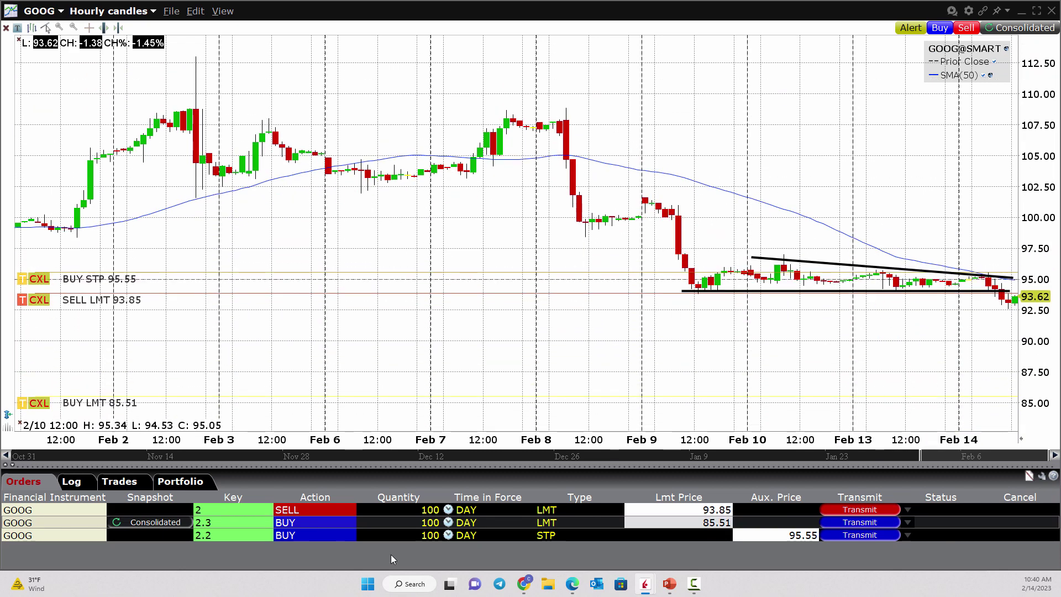
Step: Edit the sell limit price to 90.85, then shift the order and bracket
{"action": "left_click", "coordinate": [728, 510]}
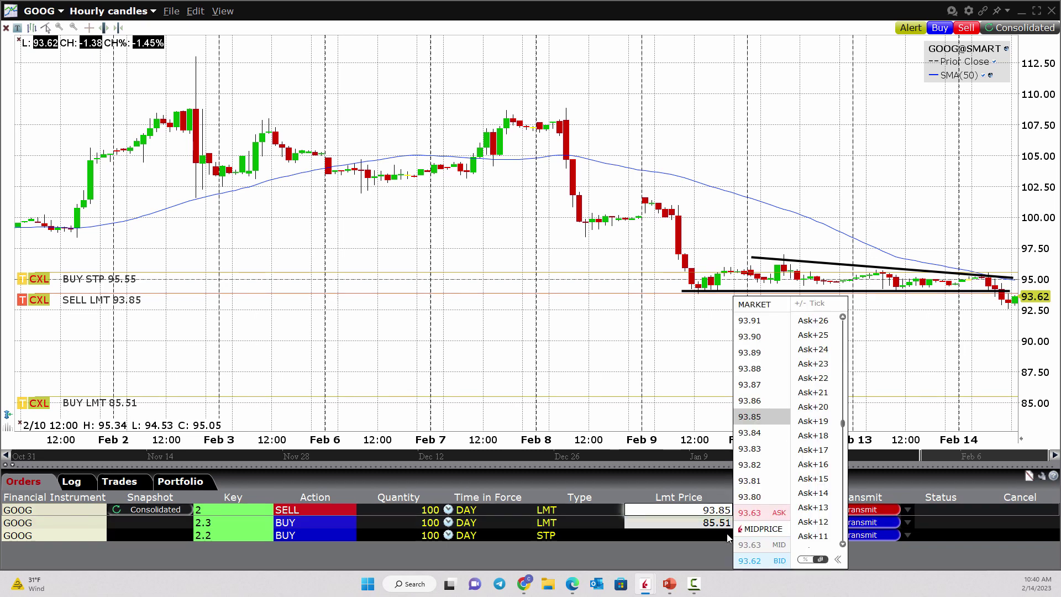
{"action": "key", "text": "BackSpace"}
{"action": "type", "text": "0"}
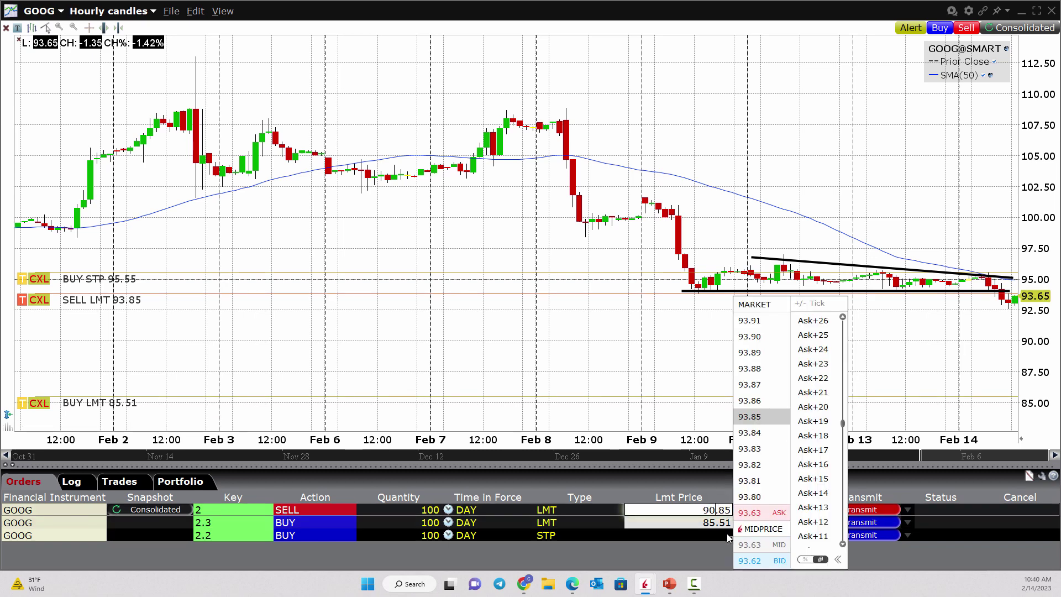
{"action": "key", "text": "Return"}
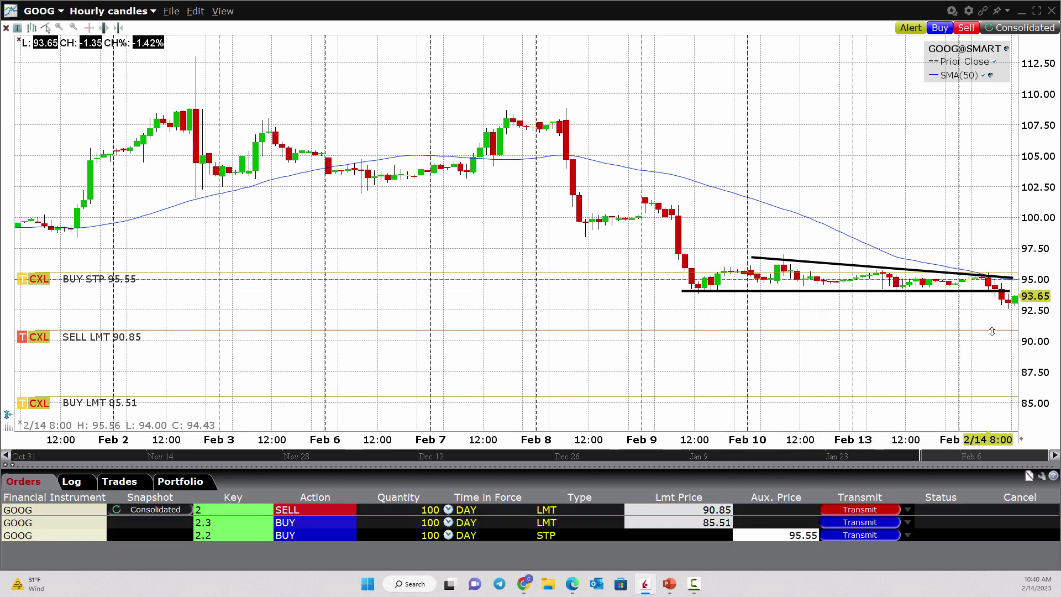
{"action": "left_click_drag", "start_coordinate": [992, 331], "coordinate": [992, 334]}
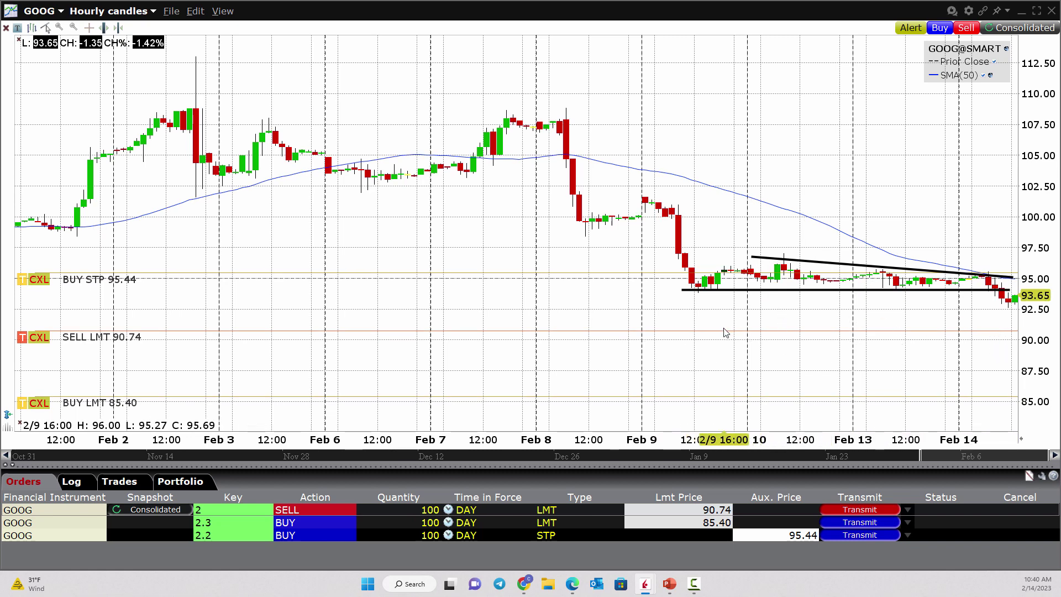
{"action": "mouse_move", "coordinate": [723, 331]}
{"action": "left_mouse_down"}
{"action": "mouse_move", "coordinate": [732, 307]}
{"action": "mouse_move", "coordinate": [727, 339]}
{"action": "mouse_move", "coordinate": [731, 316]}
{"action": "mouse_move", "coordinate": [708, 320]}
{"action": "left_mouse_up"}
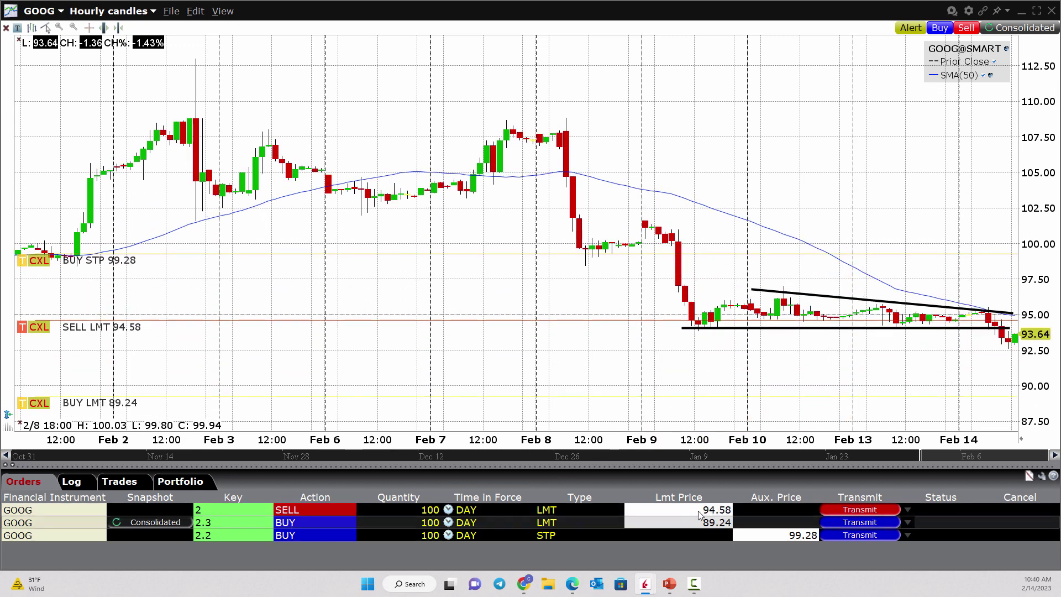
Step: Set the sell order's limit price back to 93.85
{"action": "left_click", "coordinate": [717, 510]}
{"action": "key", "text": "BackSpace"}
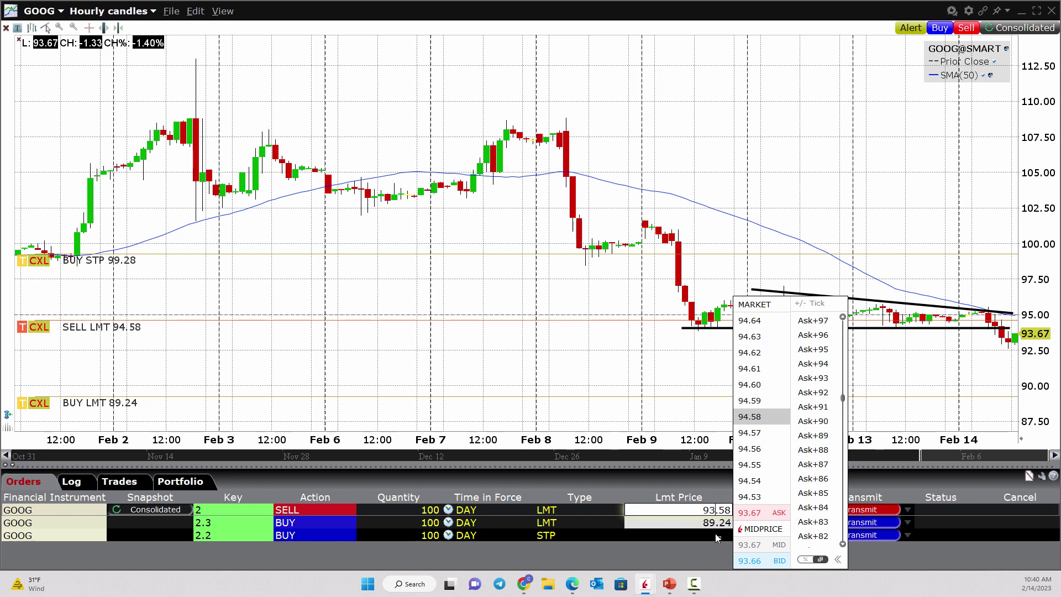
{"action": "key", "text": "BackSpace"}
{"action": "key", "text": "BackSpace"}
{"action": "type", "text": "85"}
{"action": "key", "text": "Return"}
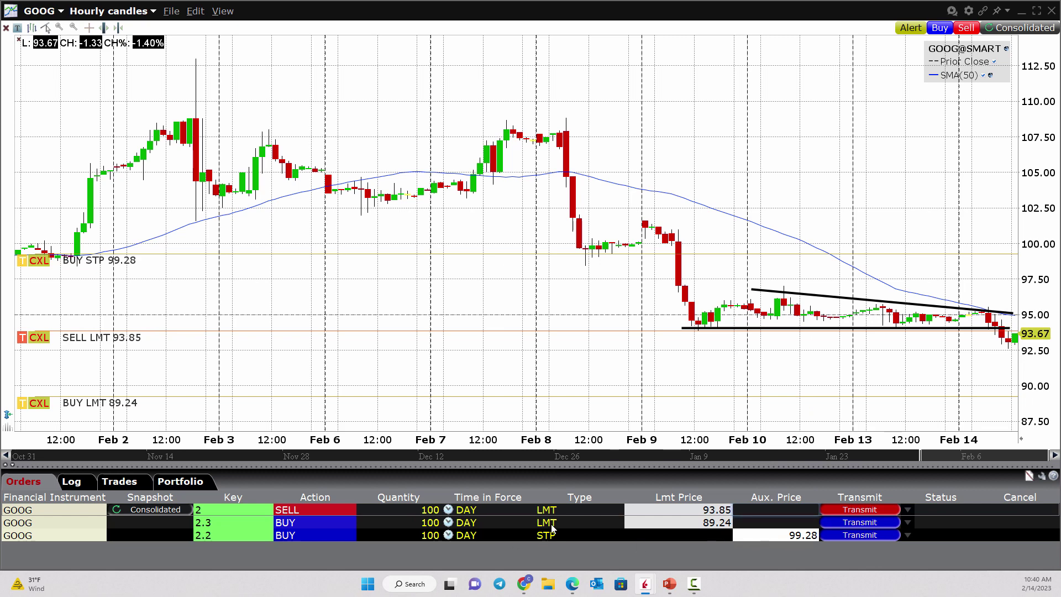
Step: Set the profit-taking buy limit price to 90.00
{"action": "left_click", "coordinate": [713, 523]}
{"action": "key", "text": "BackSpace"}
{"action": "key", "text": "BackSpace"}
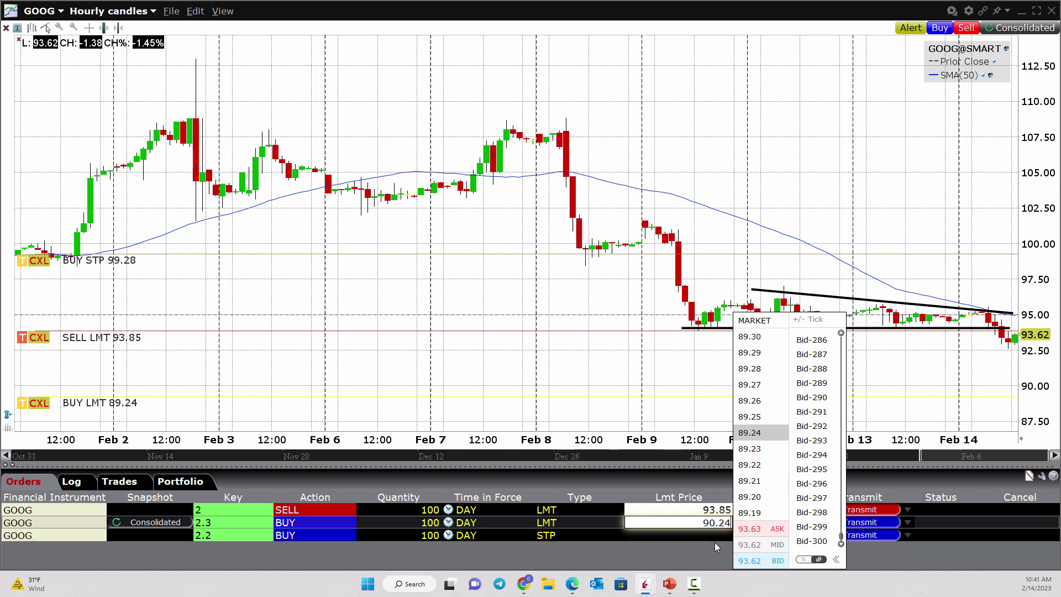
{"action": "type", "text": "90"}
{"action": "key", "text": "Return"}
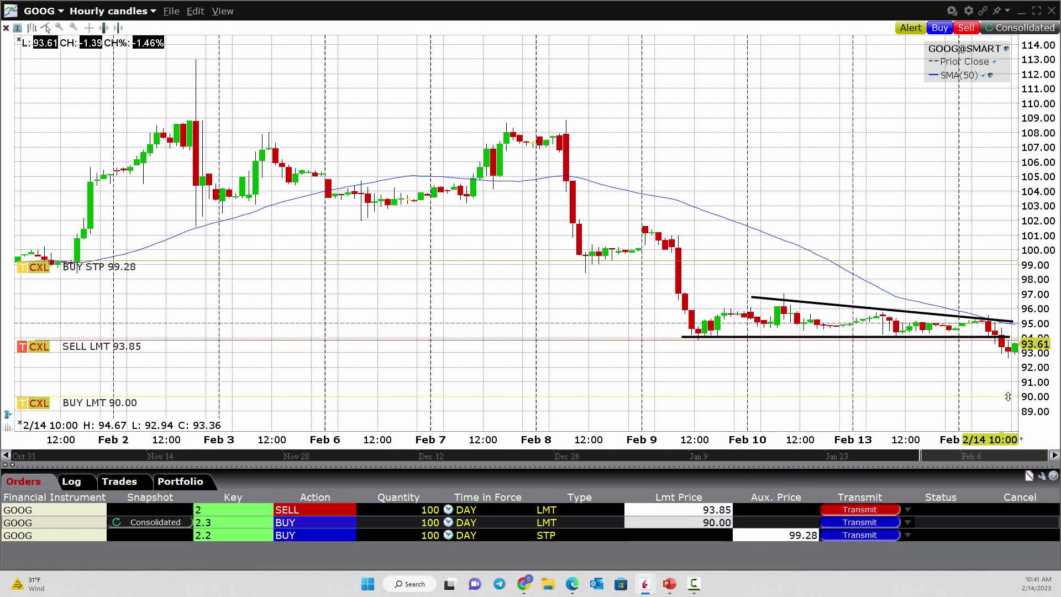
Step: Lower the buy stop and change the bracket quantity to 200 shares
{"action": "left_click_drag", "start_coordinate": [1001, 261], "coordinate": [1008, 318]}
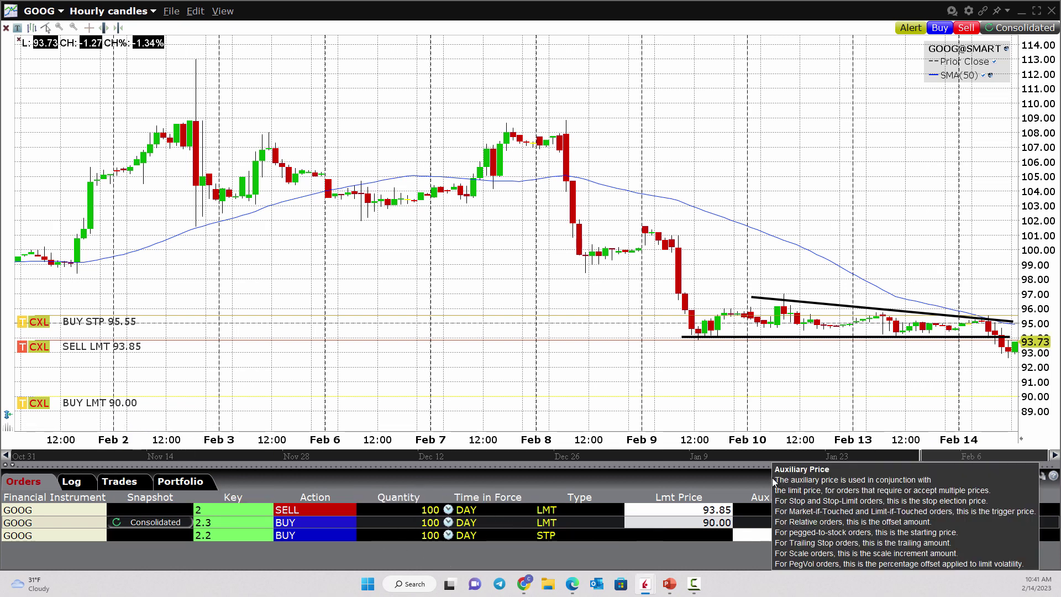
{"action": "left_click", "coordinate": [423, 509]}
{"action": "key", "text": "Up"}
{"action": "key", "text": "Return"}
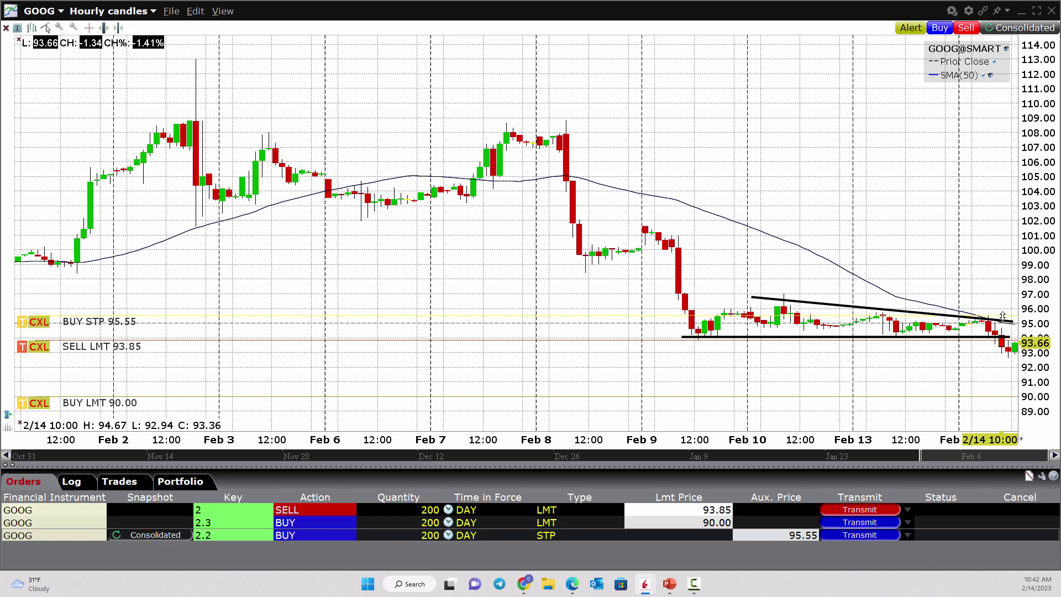
Step: Nudge the buy stop to 95.47 and set the profit-taking buy limit to 90.15
{"action": "left_click_drag", "start_coordinate": [1002, 316], "coordinate": [1006, 318]}
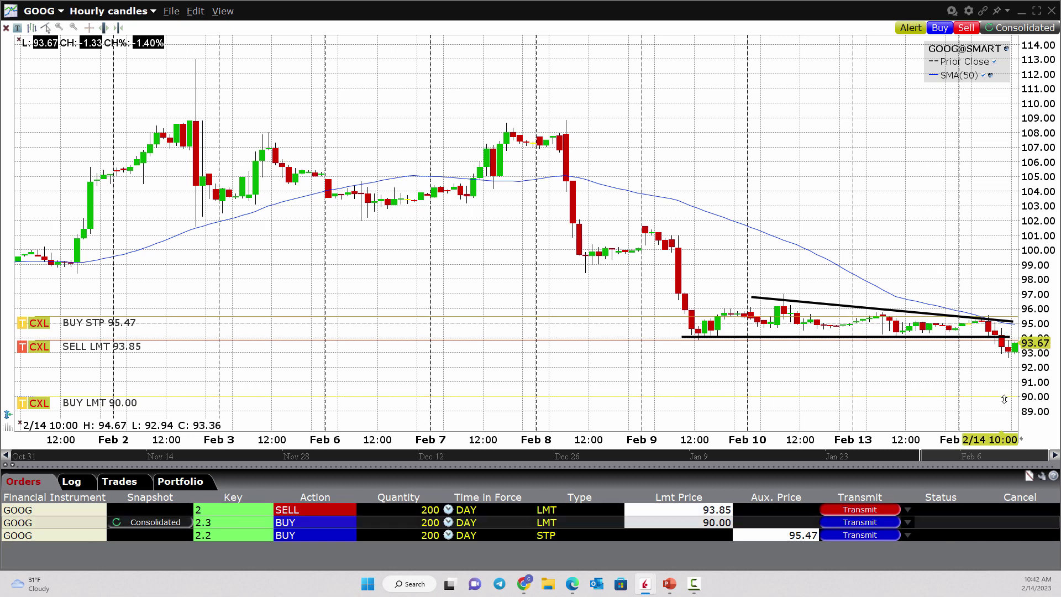
{"action": "left_click_drag", "start_coordinate": [1005, 398], "coordinate": [1005, 394]}
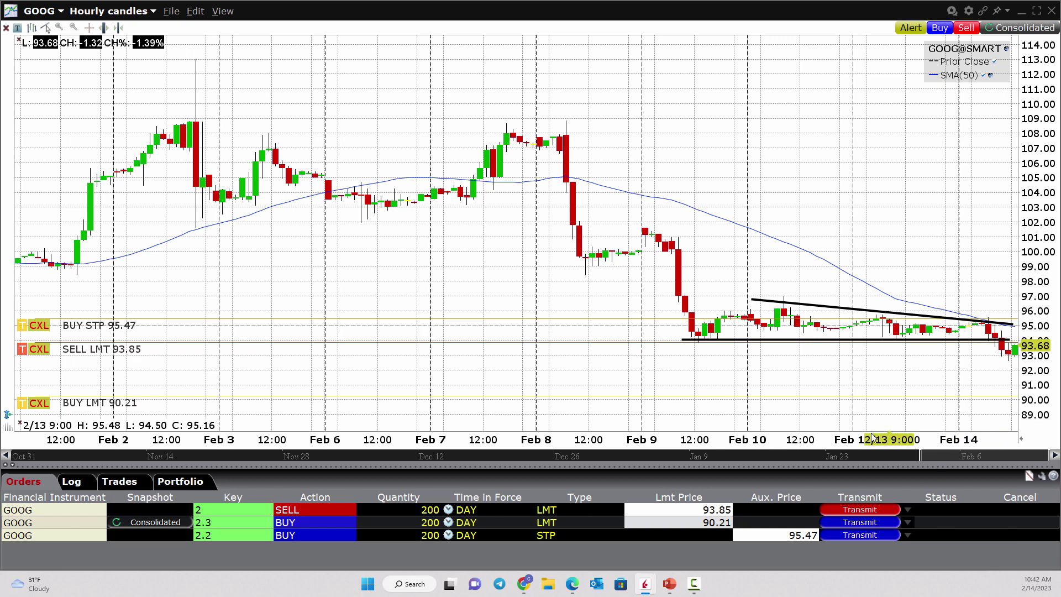
{"action": "left_click", "coordinate": [720, 523]}
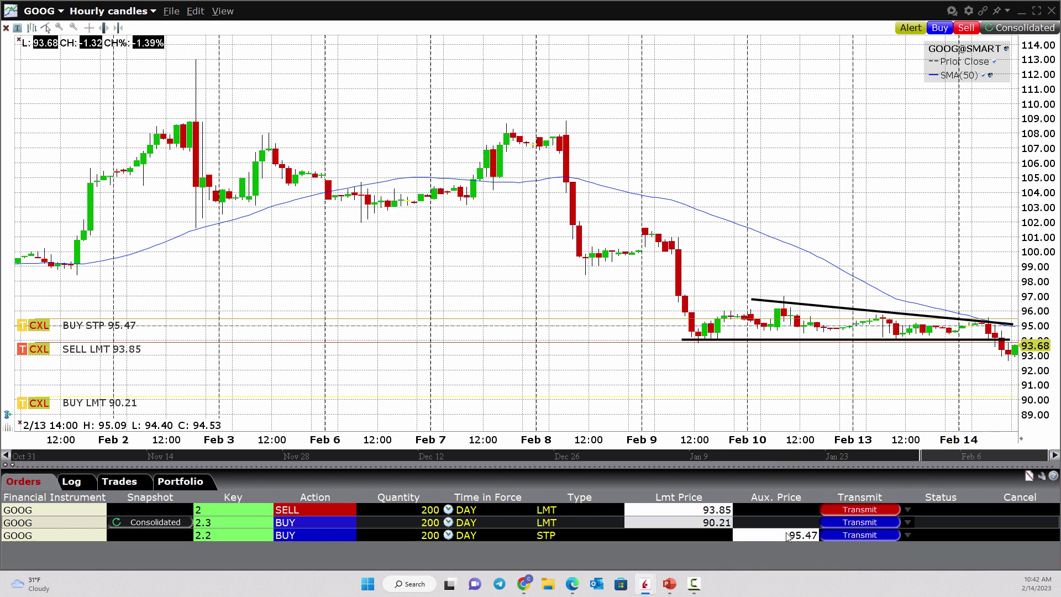
{"action": "left_click", "coordinate": [721, 525]}
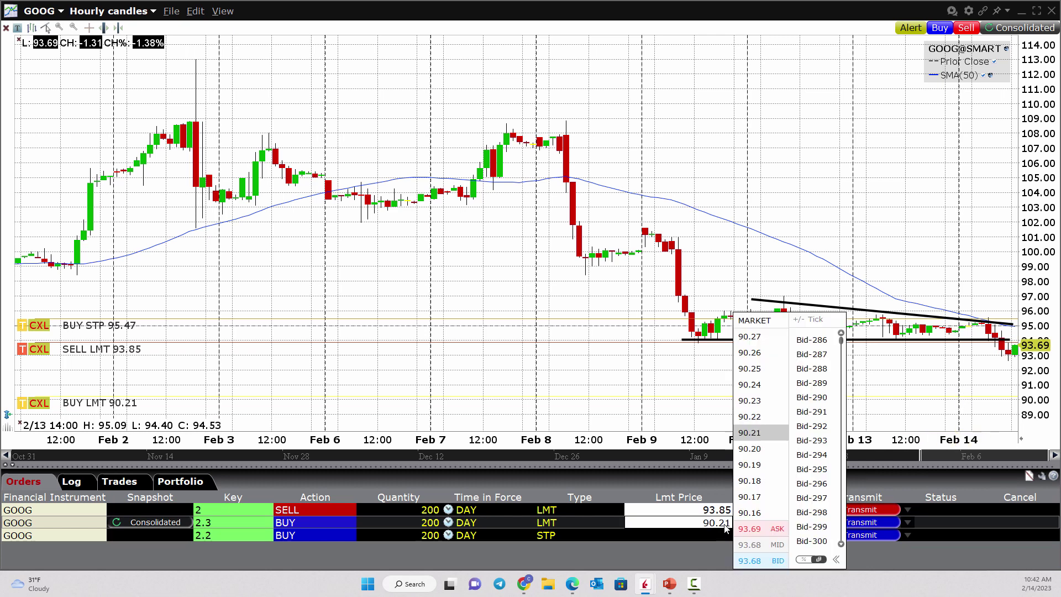
{"action": "key", "text": "BackSpace"}
{"action": "key", "text": "BackSpace"}
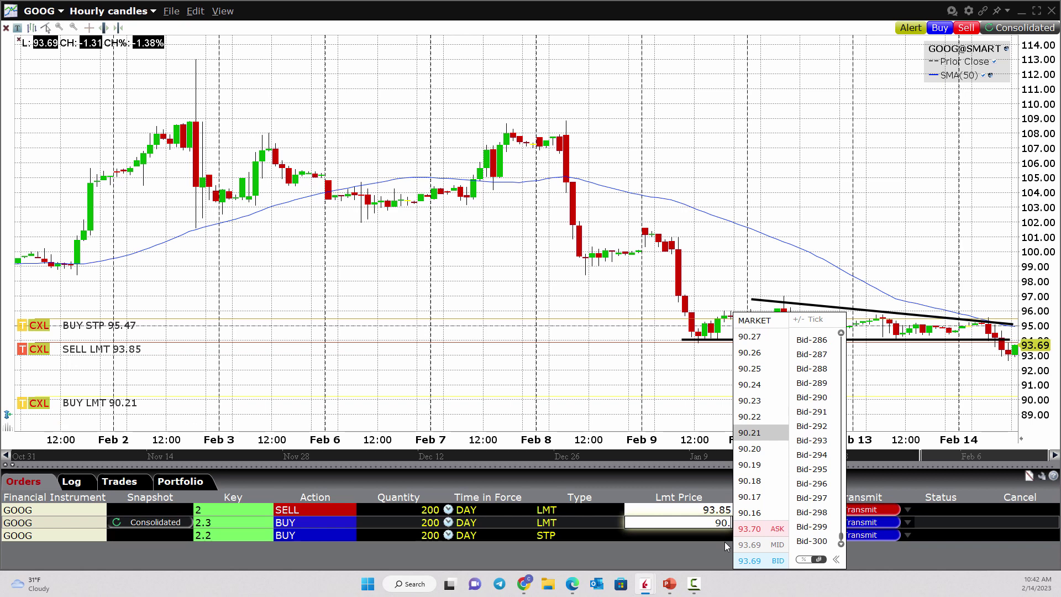
{"action": "type", "text": "15"}
{"action": "key", "text": "Return"}
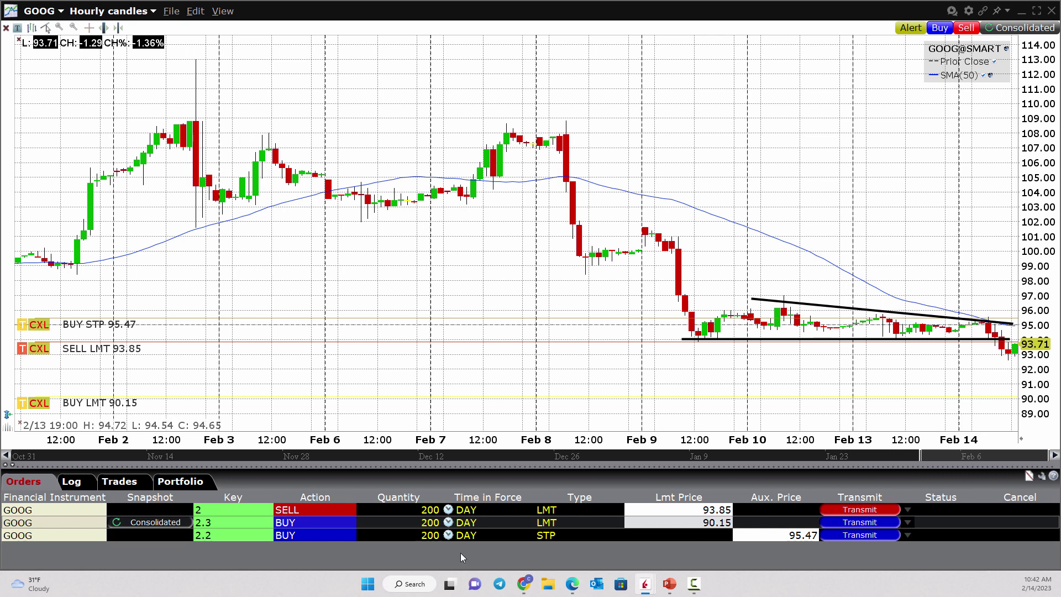
Step: Set Time in Force to GTC for the 90.15 buy limit and 95.47 buy stop
{"action": "left_click", "coordinate": [171, 509]}
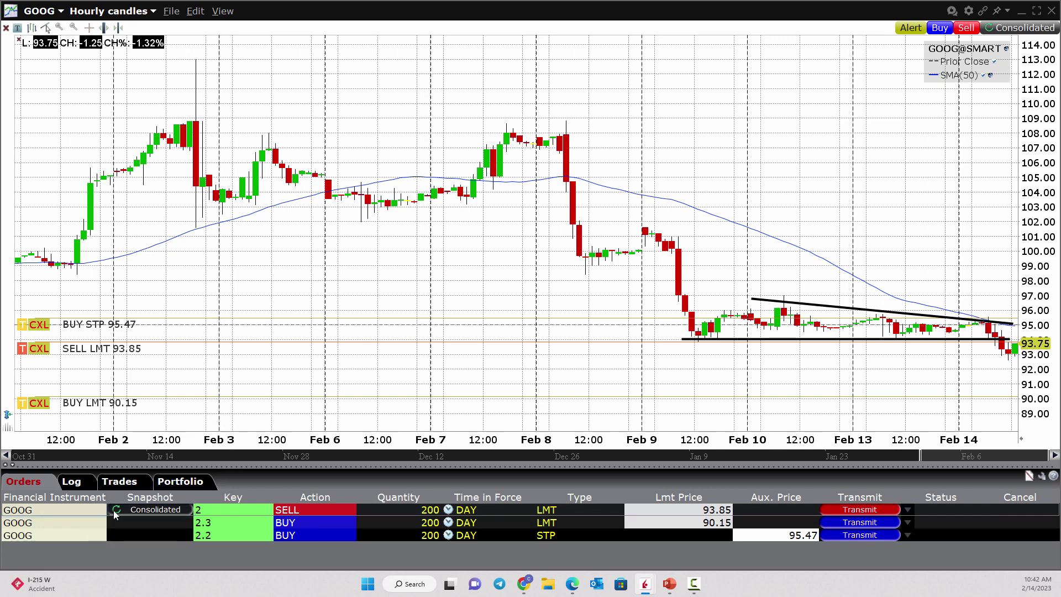
{"action": "left_click", "coordinate": [467, 522]}
{"action": "left_click", "coordinate": [455, 464]}
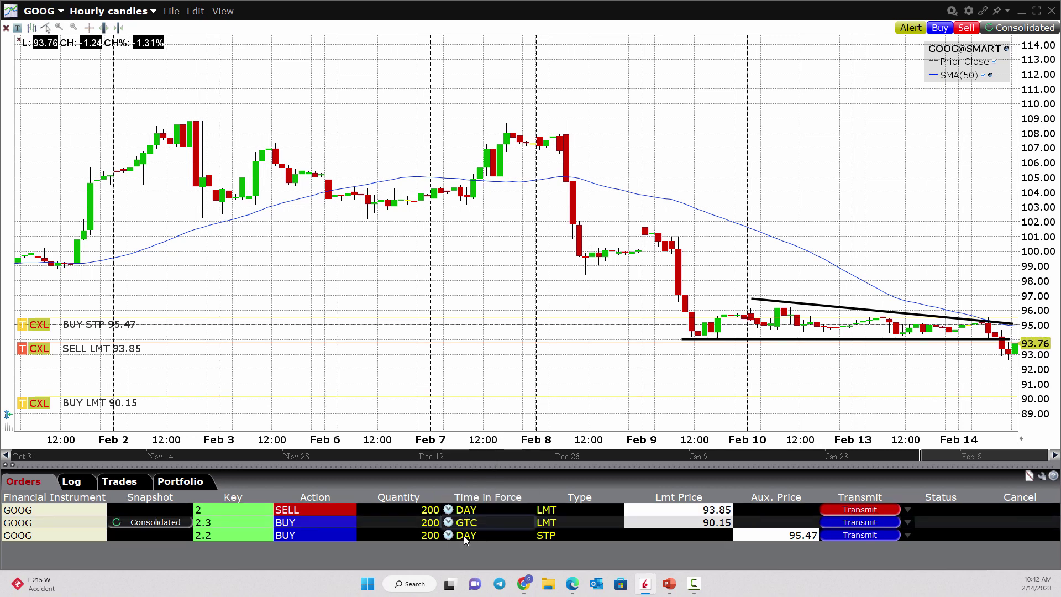
{"action": "left_click", "coordinate": [467, 535]}
{"action": "left_click", "coordinate": [453, 472]}
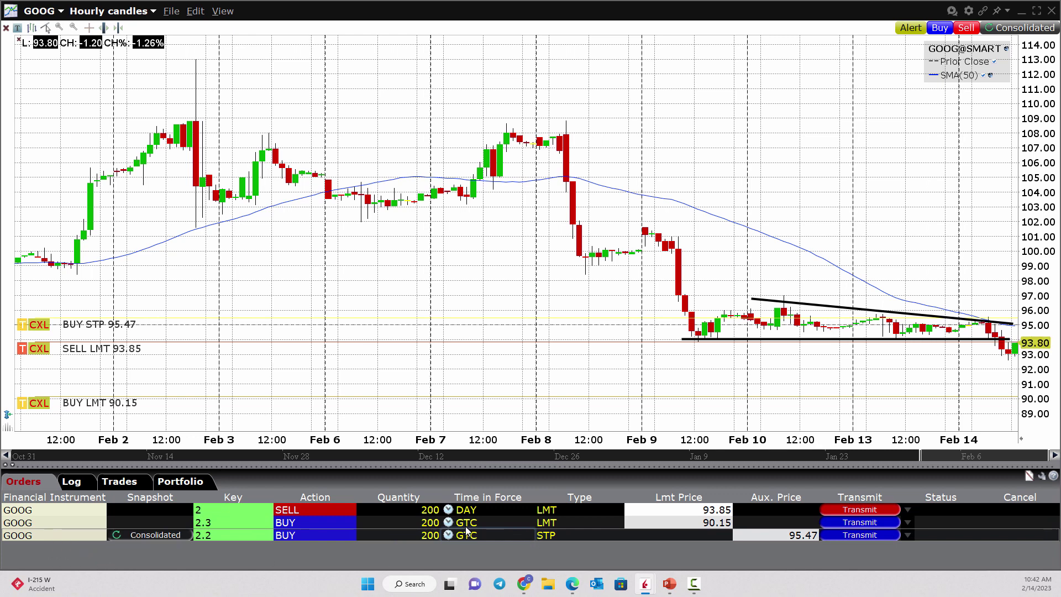
{"action": "left_click", "coordinate": [77, 510]}
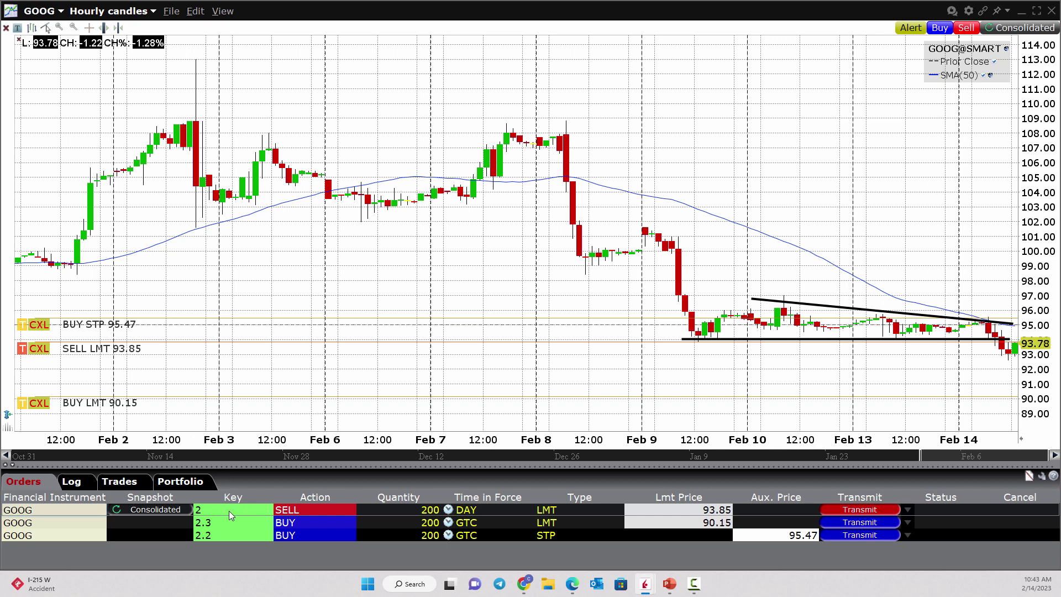
Step: Discard the staged GOOG bracket orders so the orders list and chart order lines clear
{"action": "right_click", "coordinate": [91, 509]}
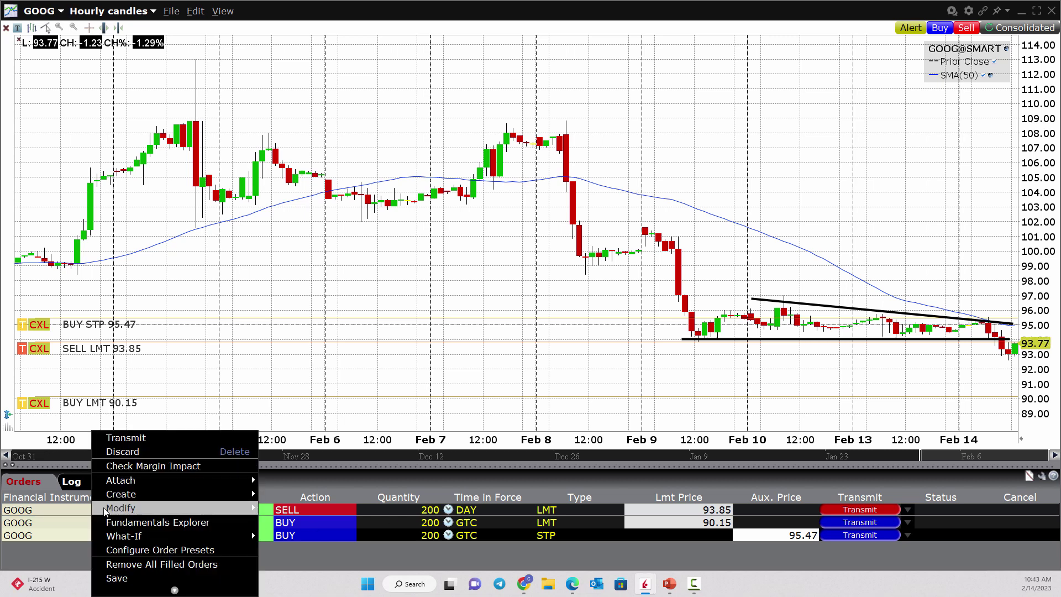
{"action": "left_click", "coordinate": [122, 451]}
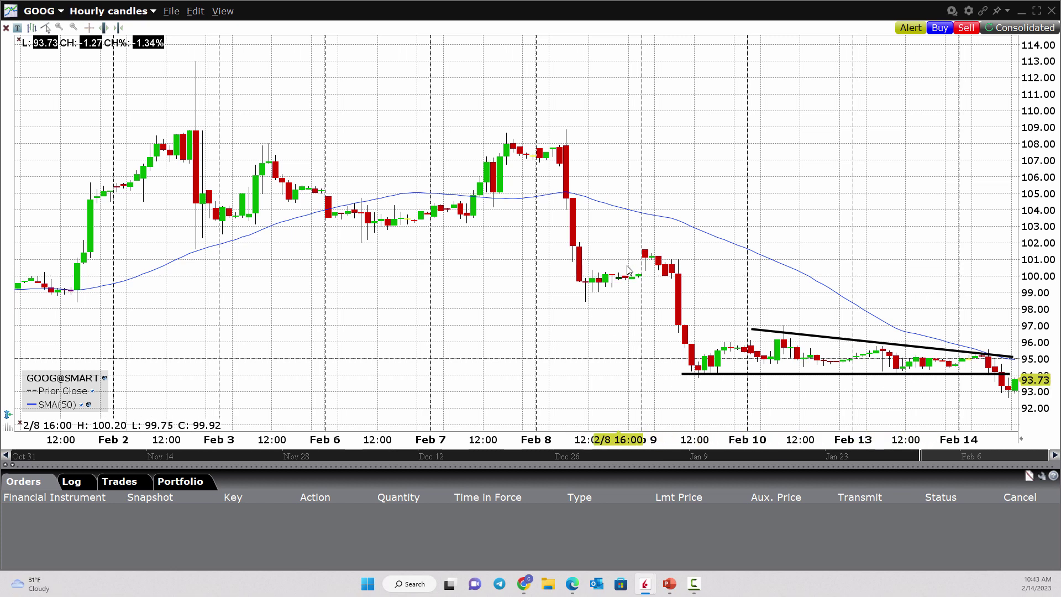
Step: Open GOOG Quote Details from the chart menu and resize and reposition the panel over the chart
{"action": "right_click", "coordinate": [742, 206]}
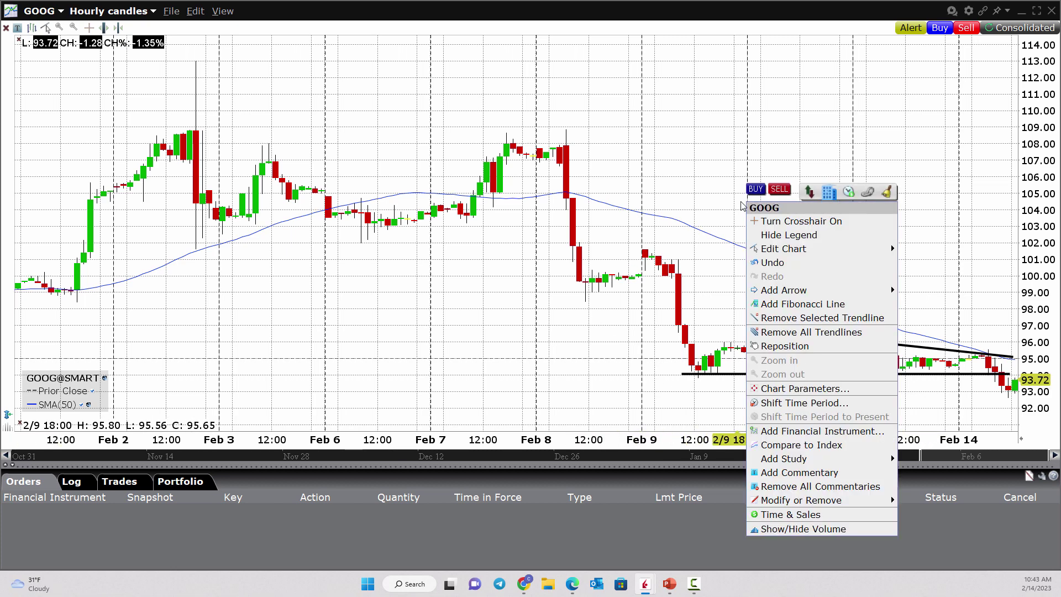
{"action": "left_click", "coordinate": [811, 192]}
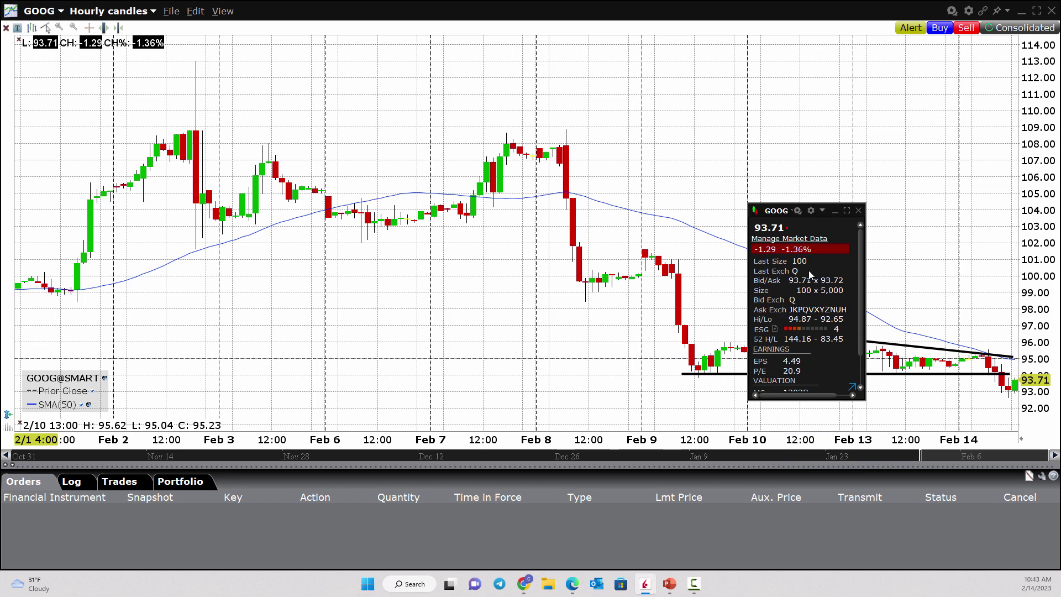
{"action": "left_click_drag", "start_coordinate": [866, 408], "coordinate": [973, 467]}
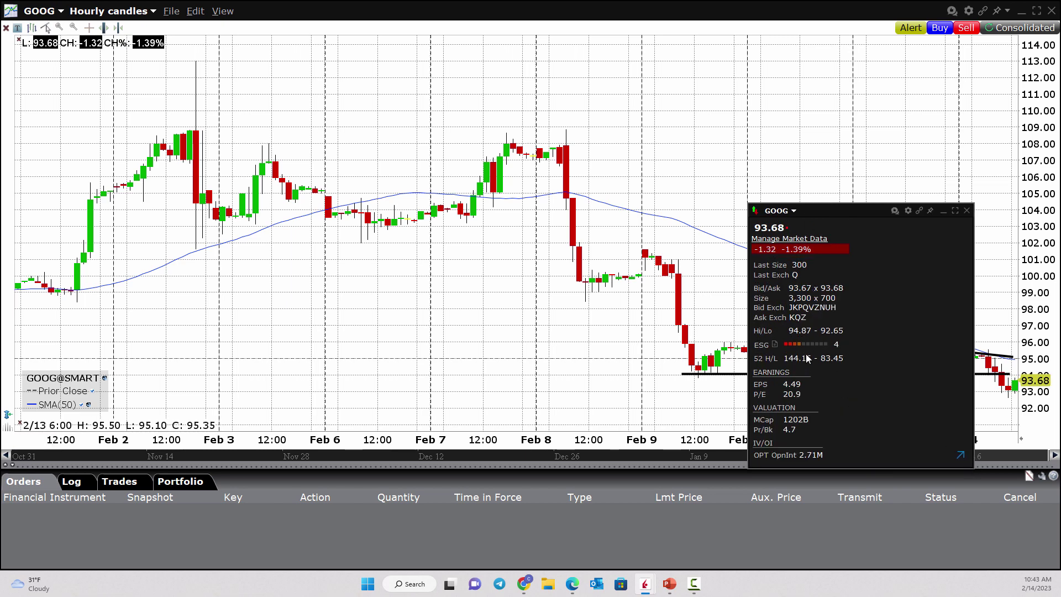
{"action": "left_click_drag", "start_coordinate": [840, 149], "coordinate": [871, 51]}
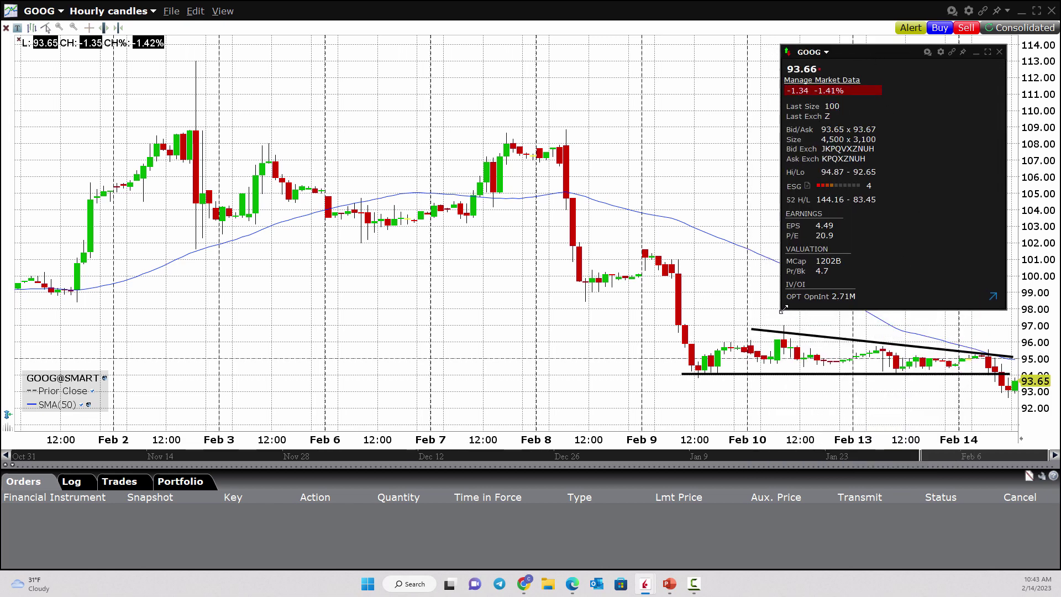
{"action": "left_click_drag", "start_coordinate": [786, 310], "coordinate": [852, 307]}
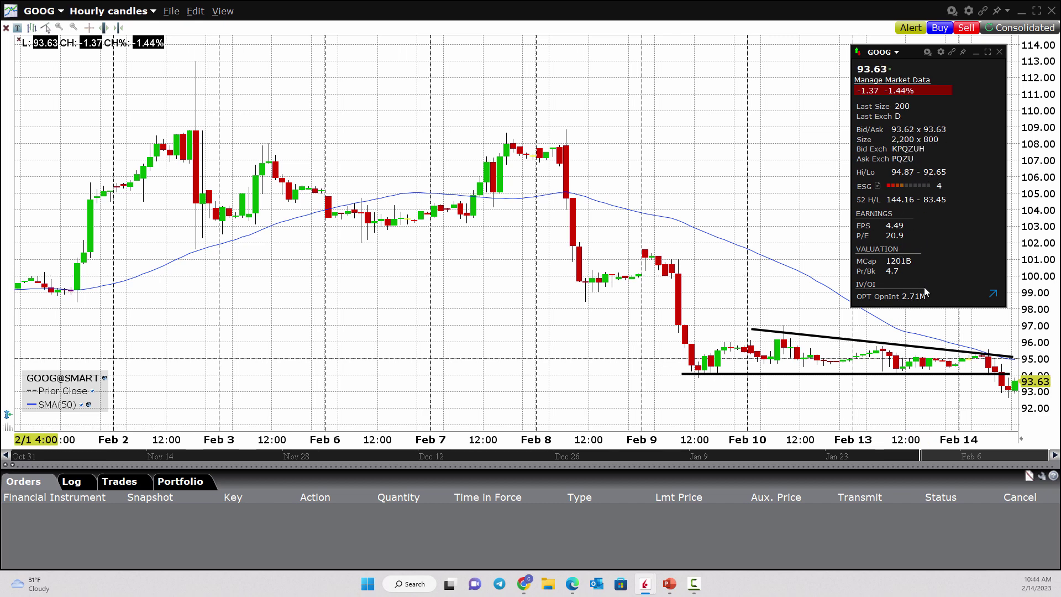
Step: Close the GOOG quote details panel and bring up the chart's context menu
{"action": "left_click", "coordinate": [999, 52]}
{"action": "right_click", "coordinate": [811, 216]}
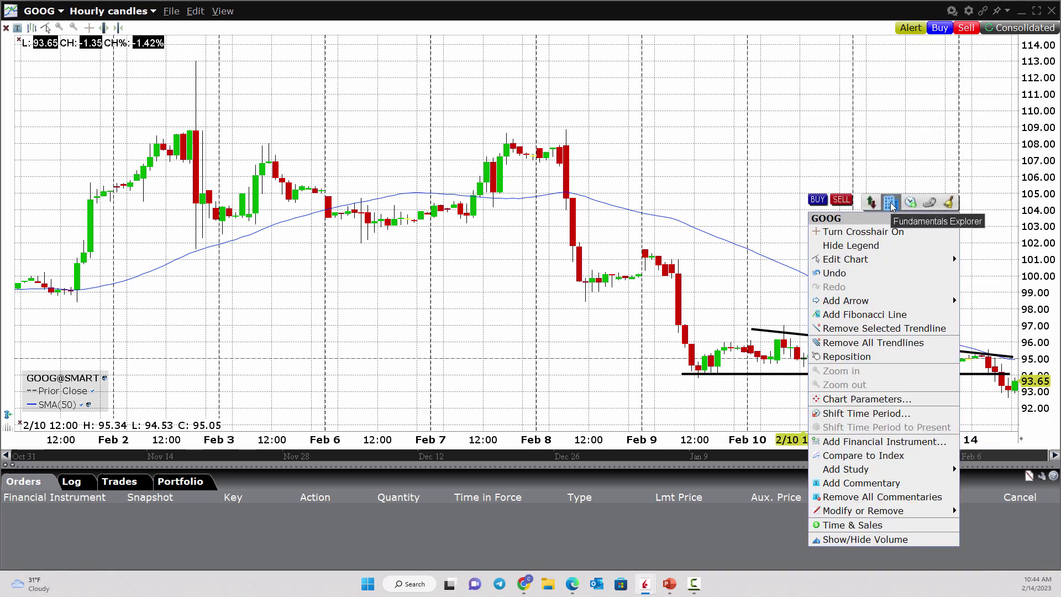
{"action": "left_click", "coordinate": [949, 202]}
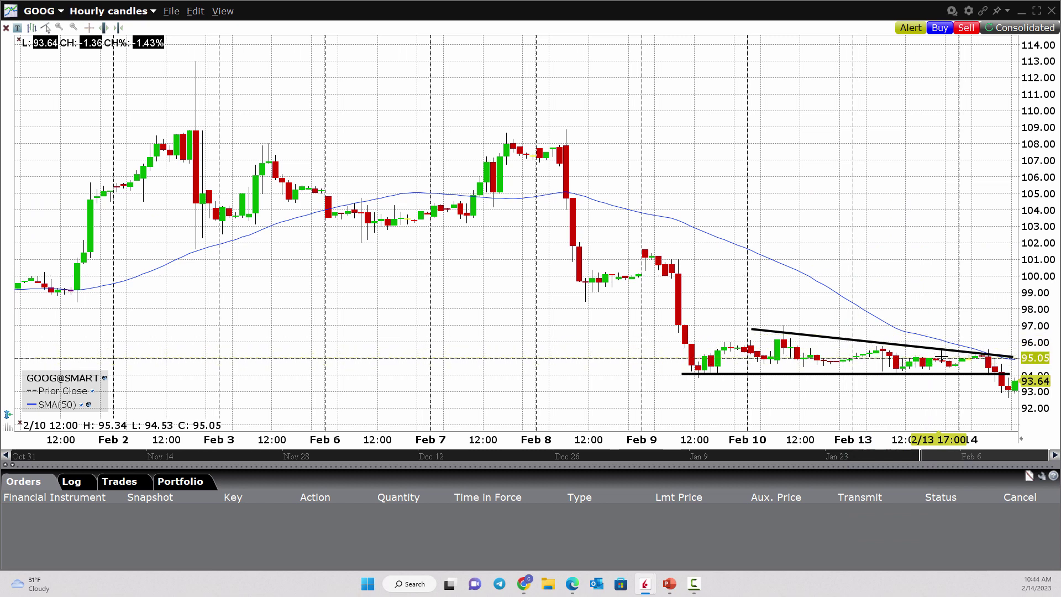
{"action": "right_click", "coordinate": [862, 267]}
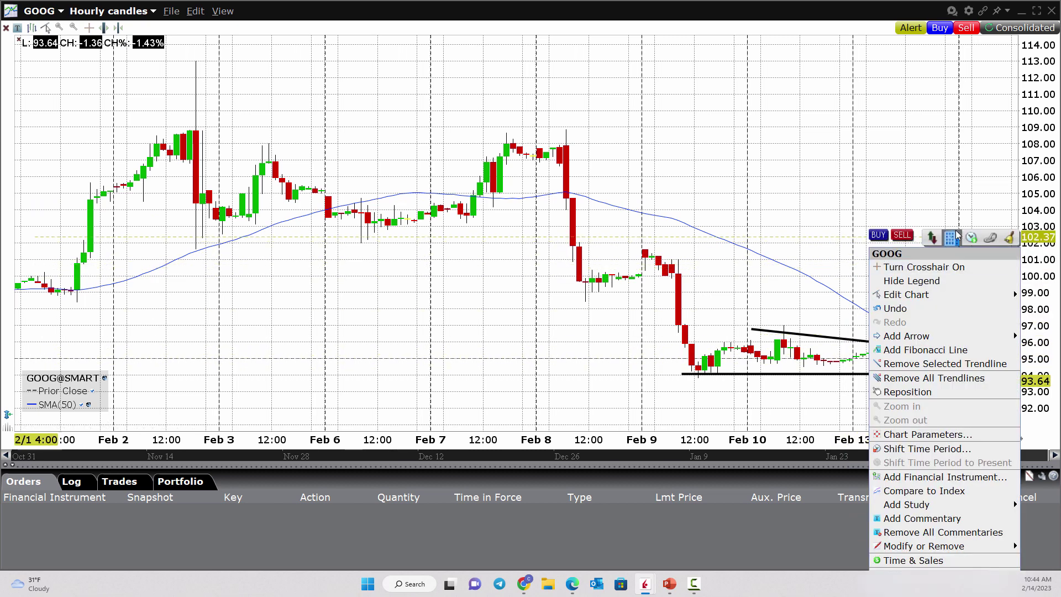
Step: Launch OptionTrader for GOOG and move and resize its window to show strike 105
{"action": "left_click", "coordinate": [990, 241]}
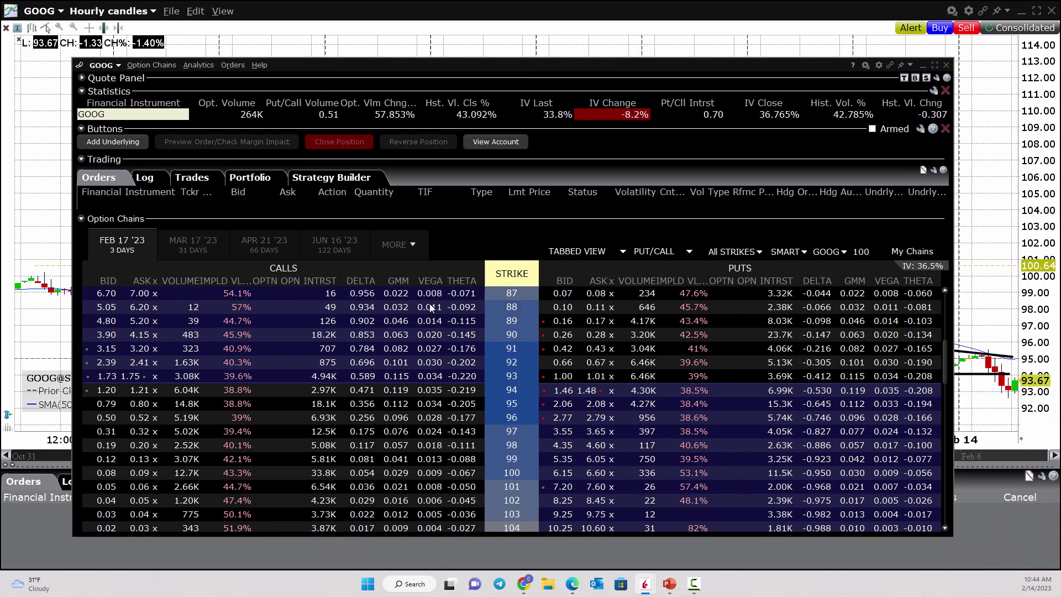
{"action": "left_click_drag", "start_coordinate": [662, 73], "coordinate": [598, 49]}
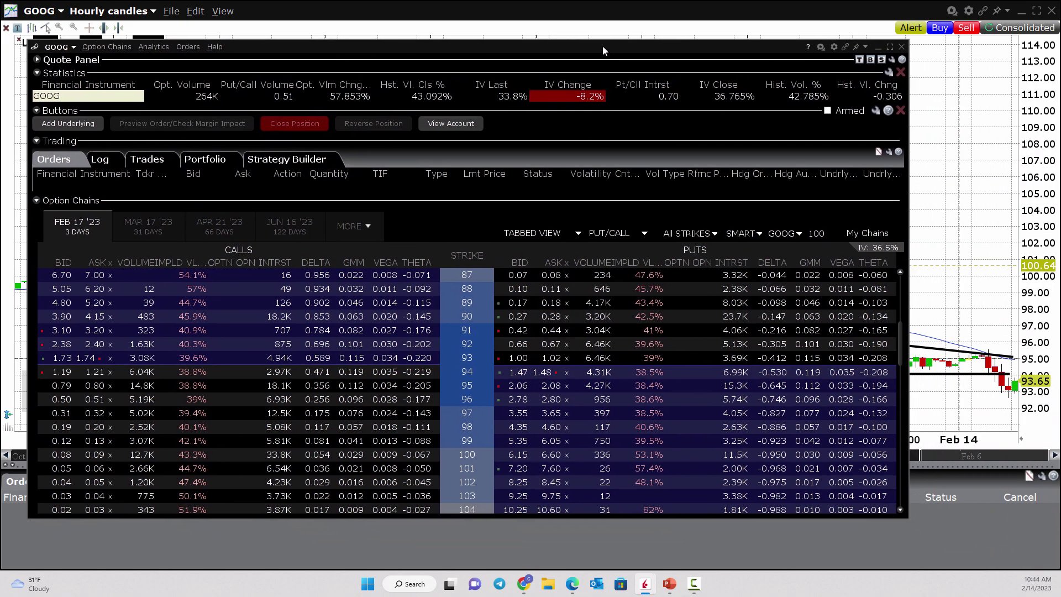
{"action": "left_click_drag", "start_coordinate": [890, 208], "coordinate": [761, 209]}
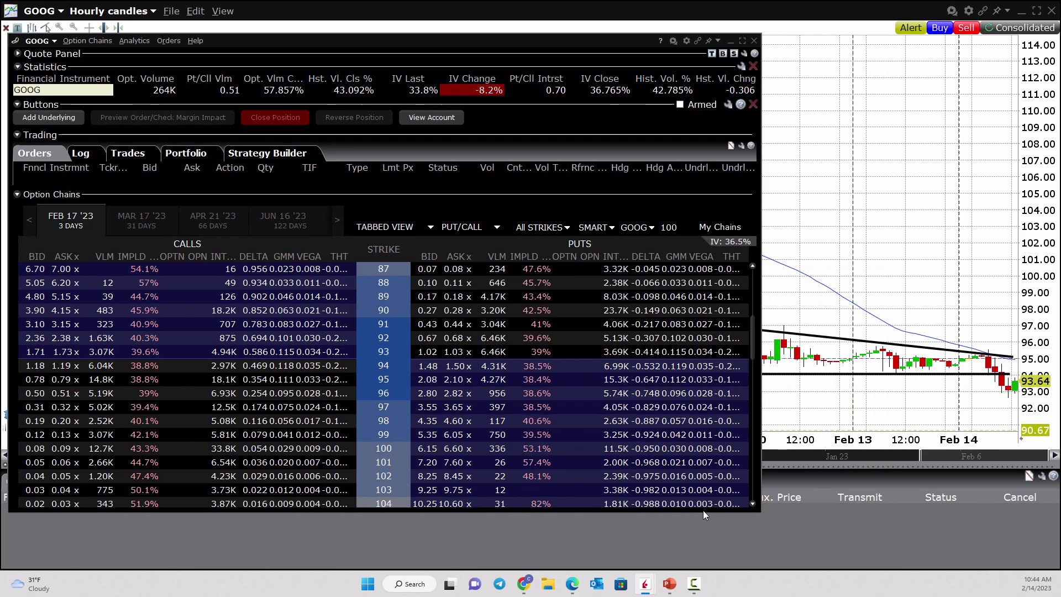
{"action": "left_click_drag", "start_coordinate": [577, 512], "coordinate": [577, 531]}
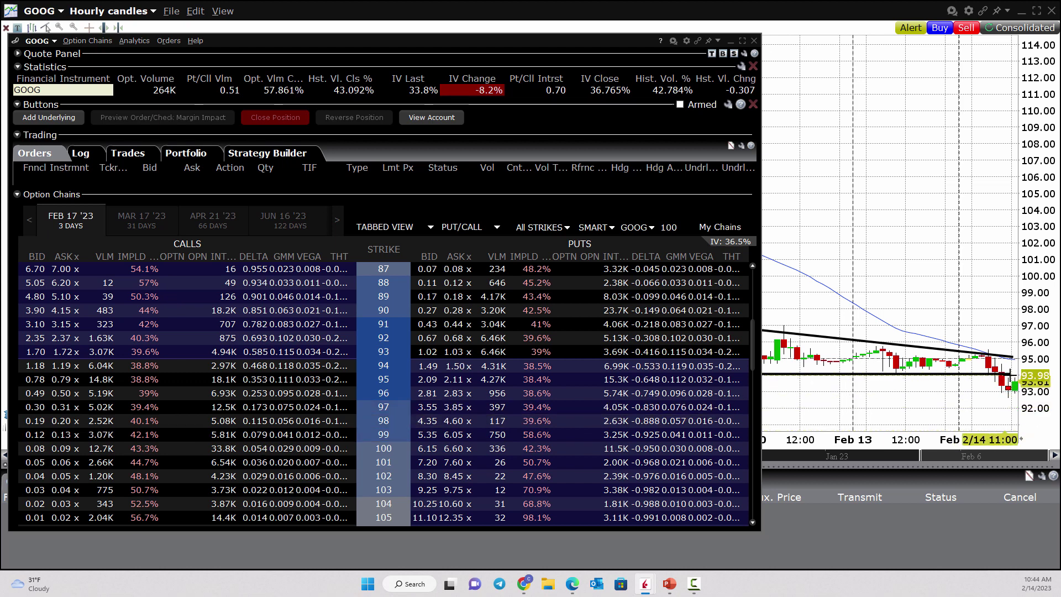
Step: Create a 94 put buy at 1.51 and a 90 put sell at 0.27, then discard both orders
{"action": "left_click", "coordinate": [453, 367]}
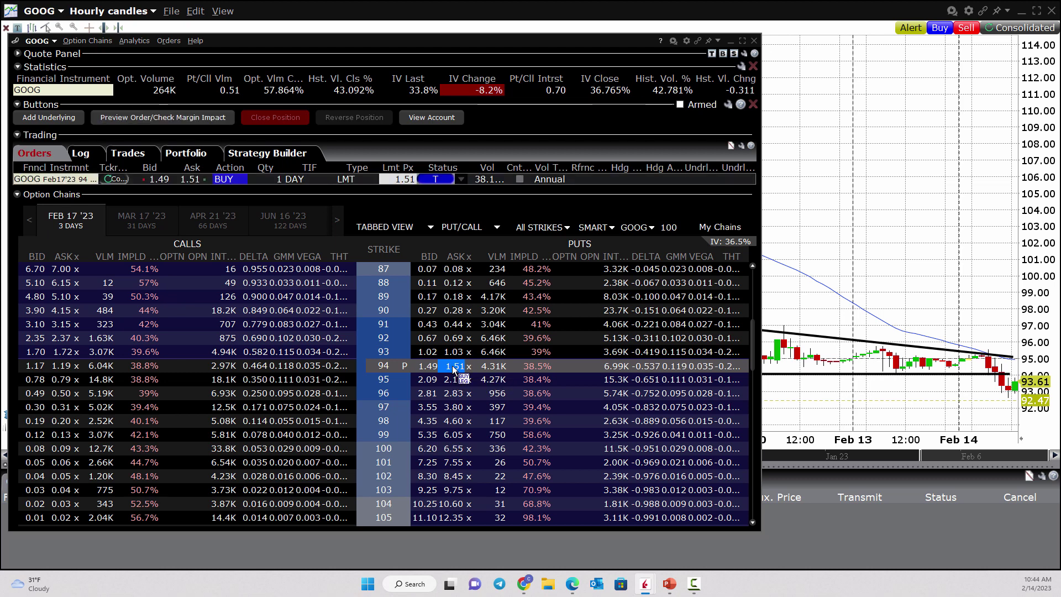
{"action": "left_click", "coordinate": [429, 311]}
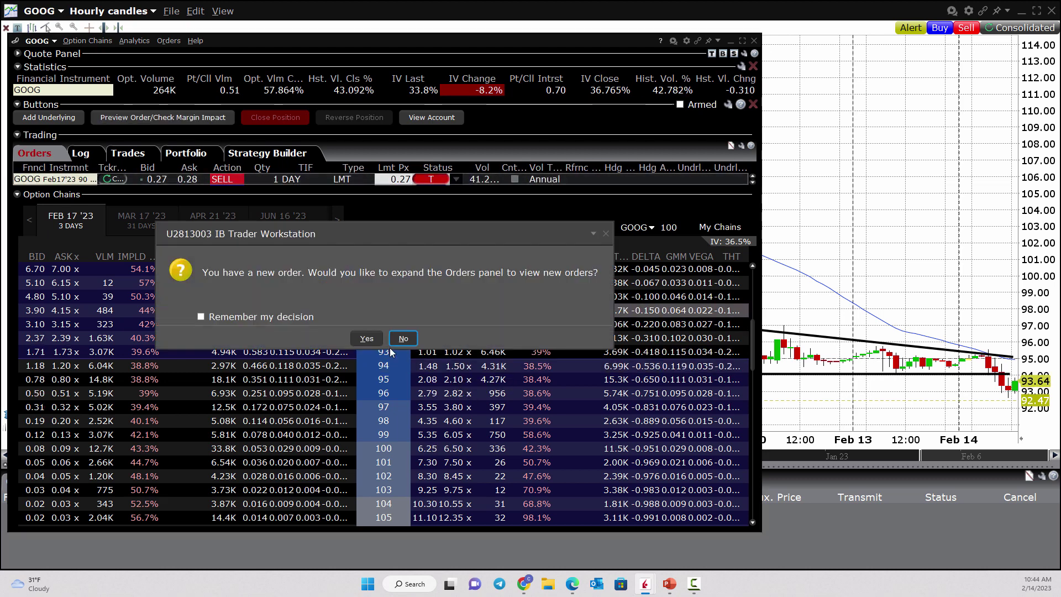
{"action": "left_click", "coordinate": [367, 338]}
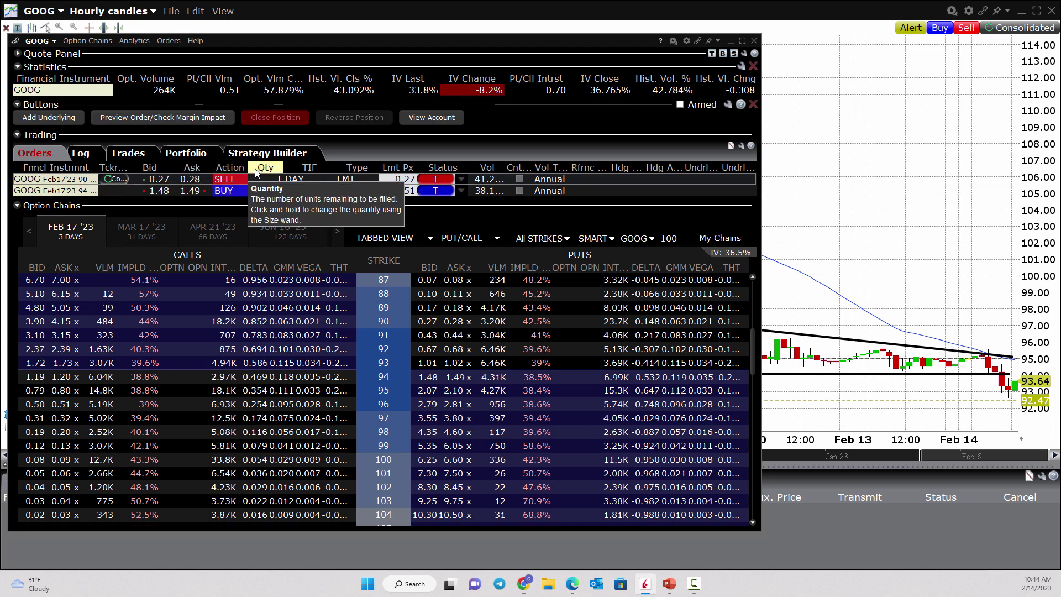
{"action": "right_click", "coordinate": [73, 182]}
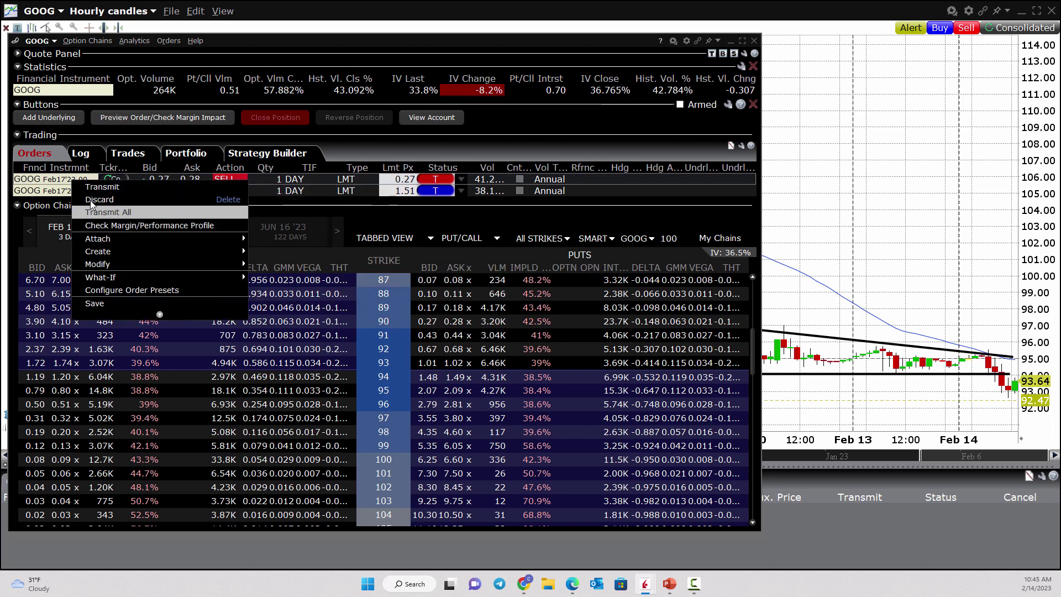
{"action": "left_click", "coordinate": [100, 200]}
{"action": "right_click", "coordinate": [73, 182]}
{"action": "left_click", "coordinate": [100, 200]}
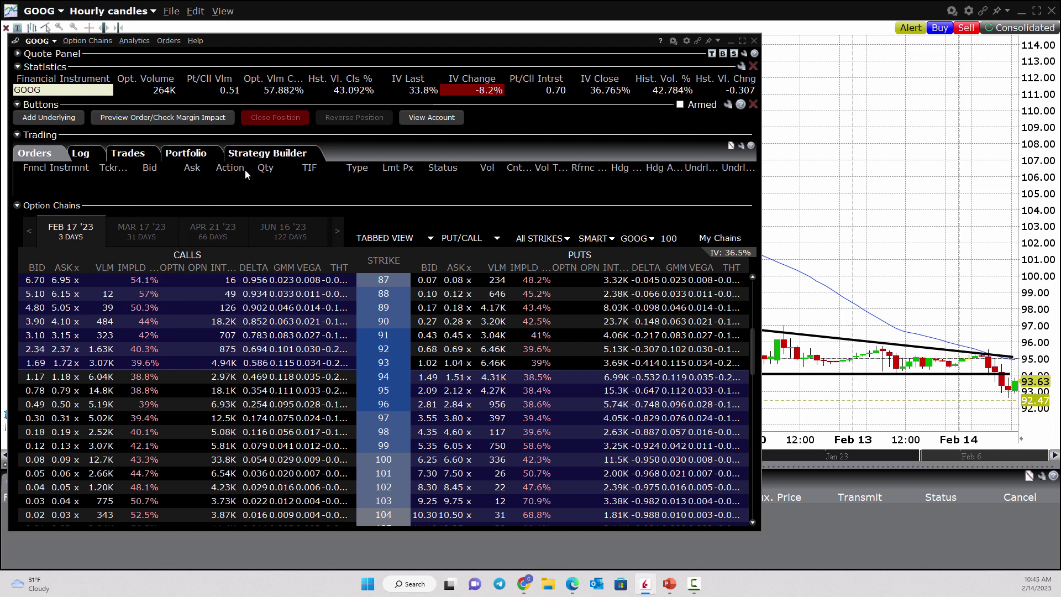
Step: Build a Feb 17 '23 long 94 / short 90 put spread in Strategy Builder and open its Profile
{"action": "left_click", "coordinate": [269, 155]}
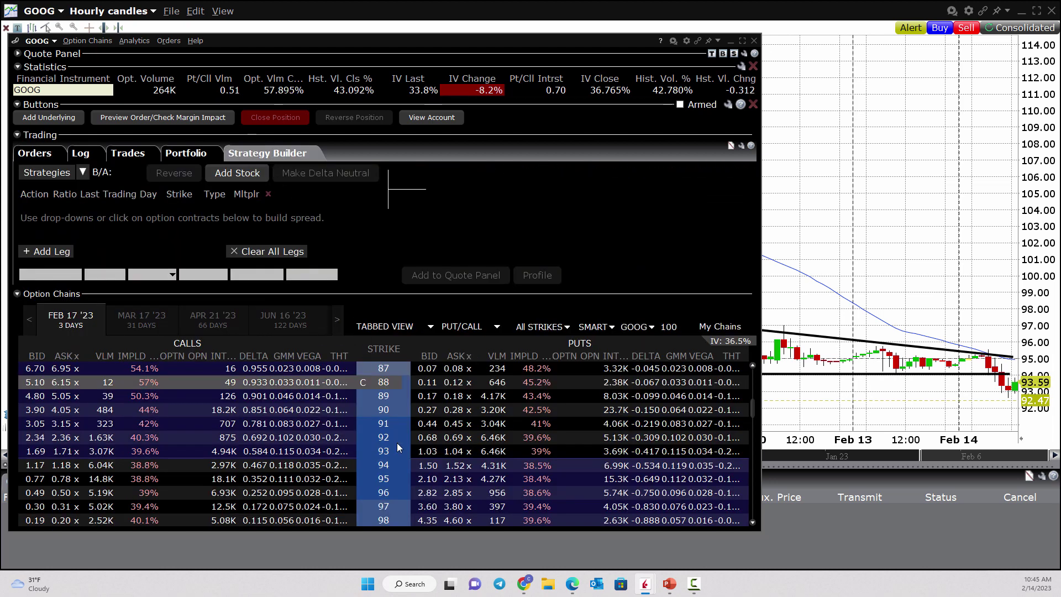
{"action": "left_click", "coordinate": [456, 466]}
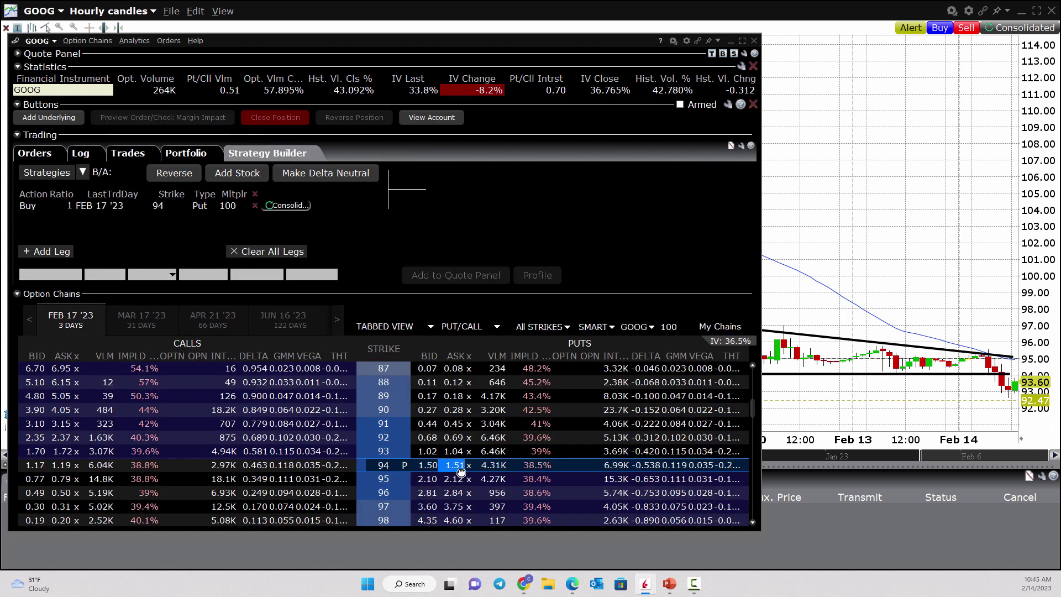
{"action": "left_click", "coordinate": [427, 410]}
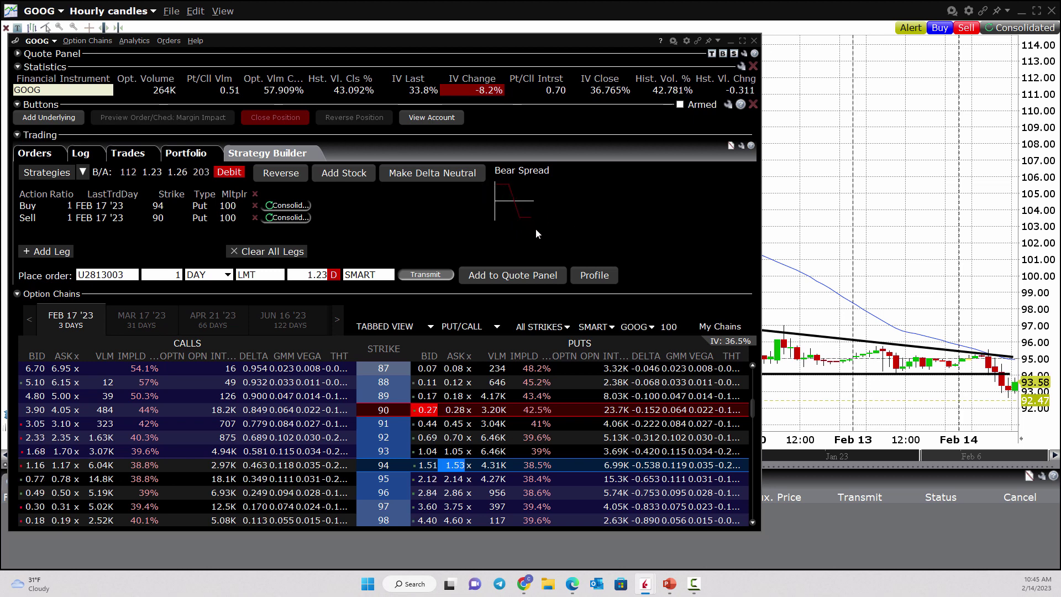
{"action": "left_click", "coordinate": [598, 275]}
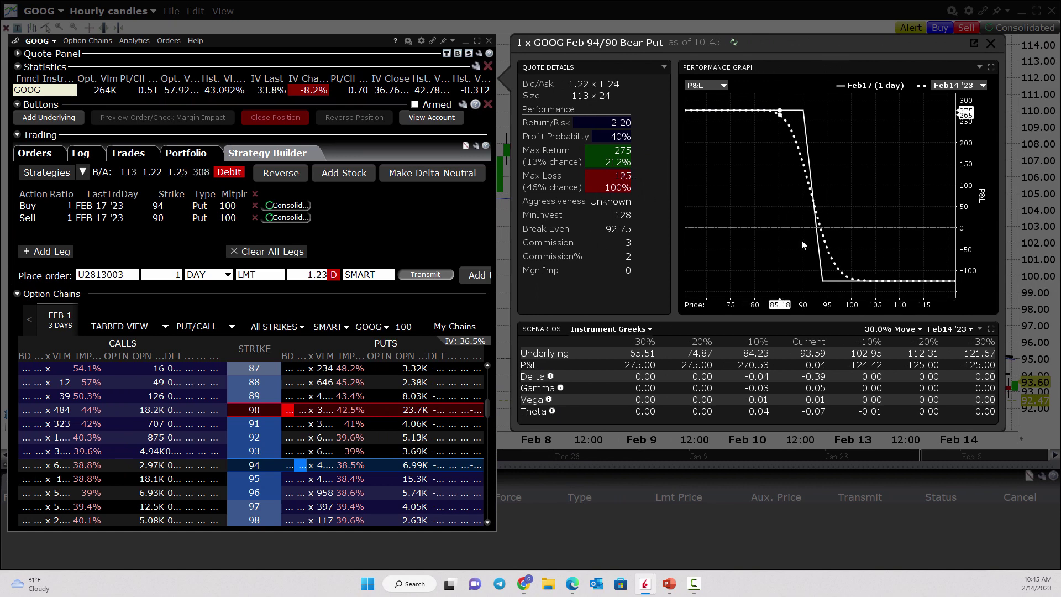
Step: Change the scenario move size from 30.0% Move to 10.0% Move
{"action": "left_click", "coordinate": [895, 329]}
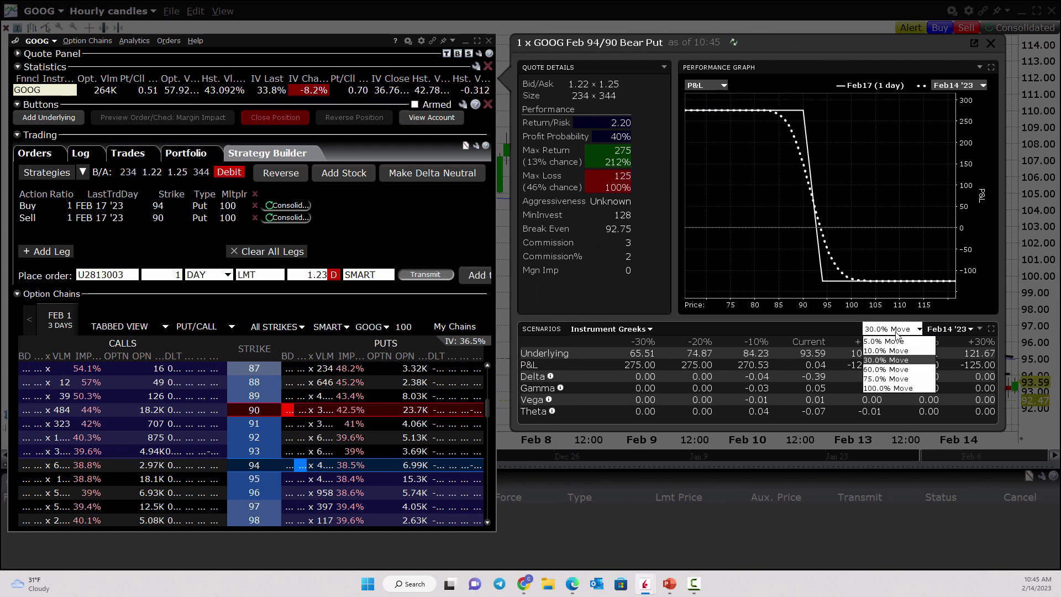
{"action": "left_click", "coordinate": [897, 351]}
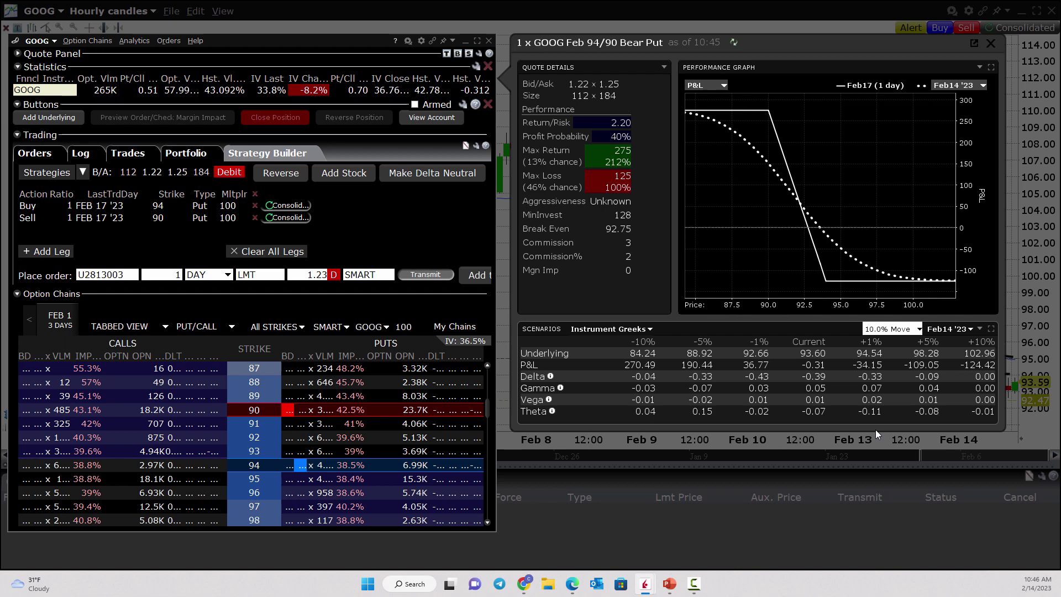
Step: Step the scenario date through Feb15, Feb16 and Feb17 '23, then close the profile
{"action": "left_click", "coordinate": [964, 330]}
{"action": "left_click", "coordinate": [952, 353]}
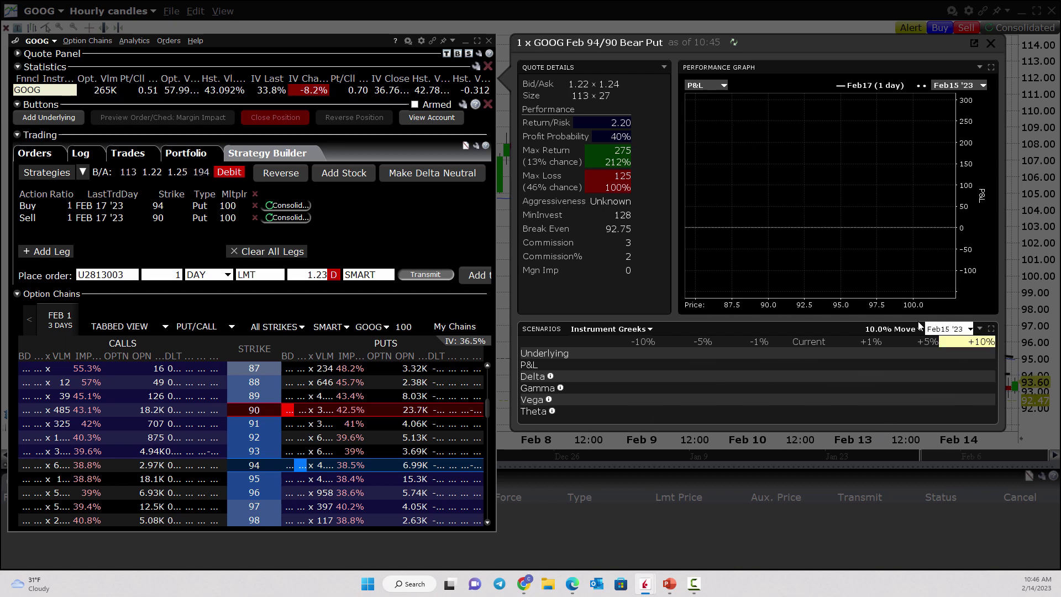
{"action": "left_click", "coordinate": [942, 333]}
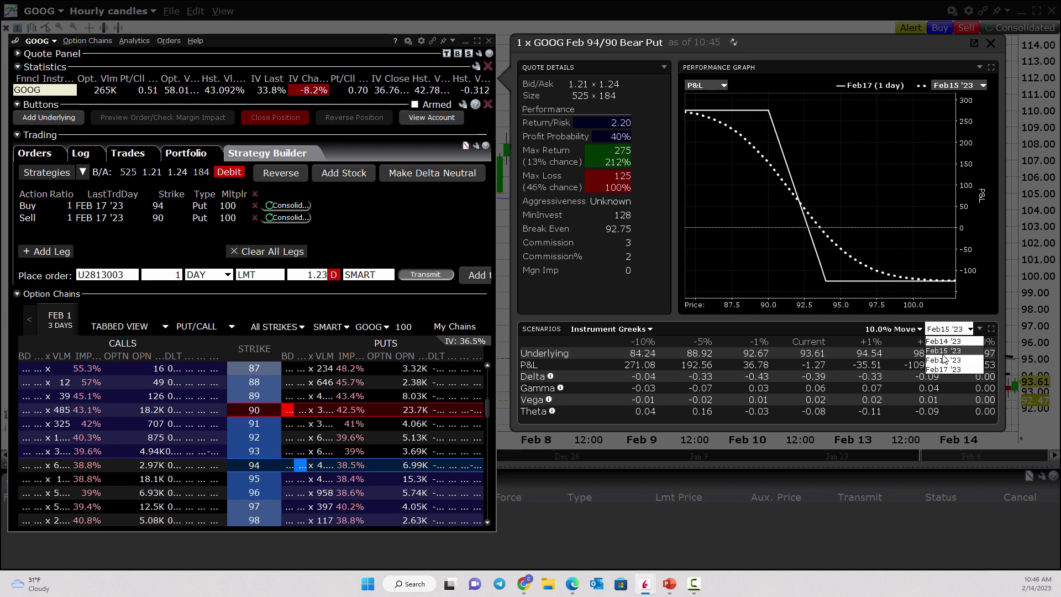
{"action": "left_click", "coordinate": [944, 363]}
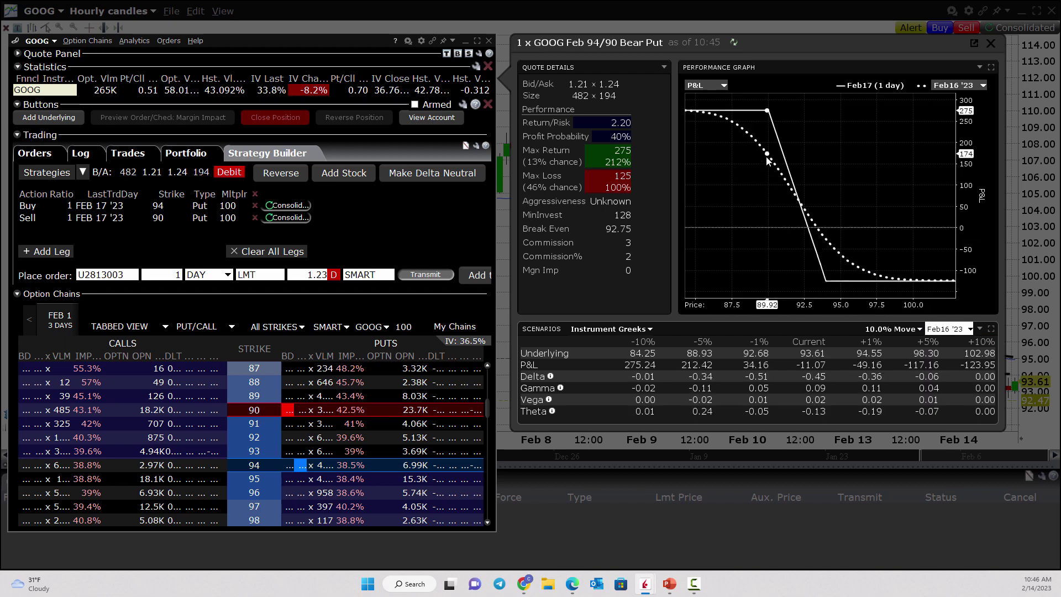
{"action": "left_click", "coordinate": [951, 331]}
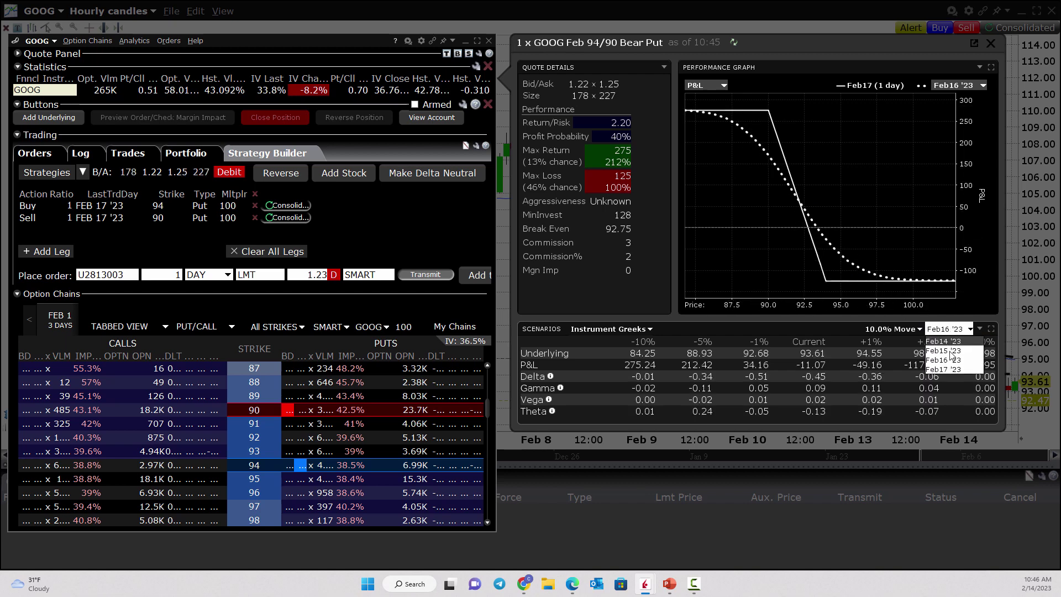
{"action": "left_click", "coordinate": [952, 372]}
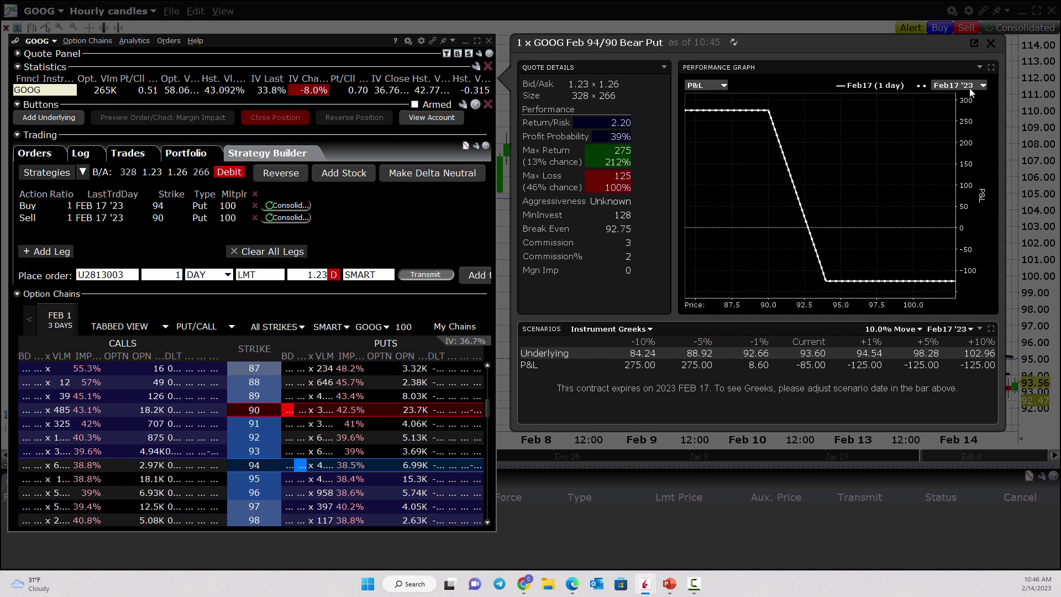
{"action": "left_click", "coordinate": [992, 44]}
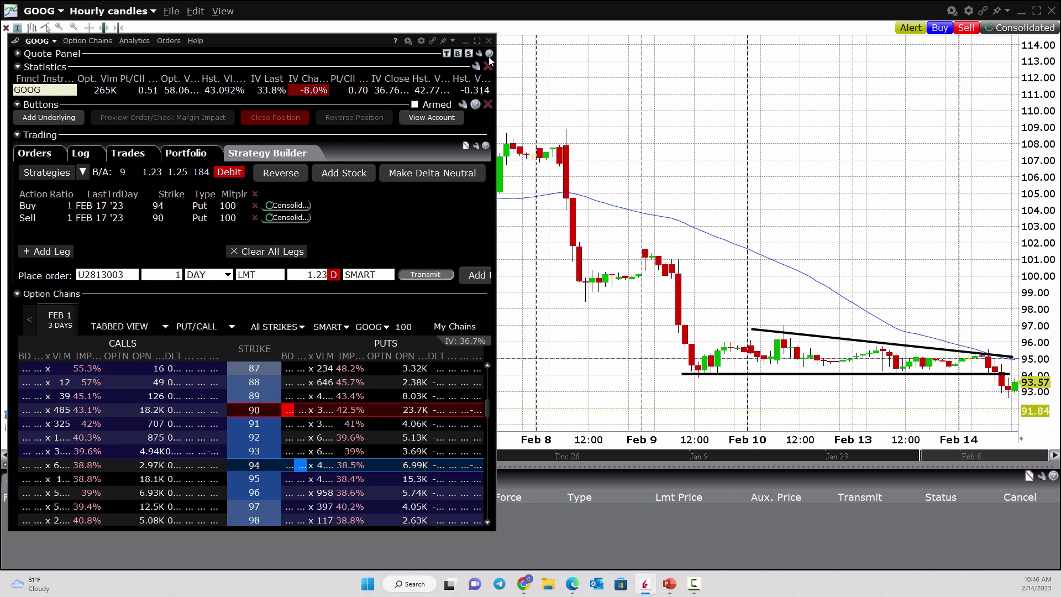
Step: Close OptionTrader, confirming Yes, and relaunch it for GOOG from the chart's mini toolbar
{"action": "left_click", "coordinate": [487, 43]}
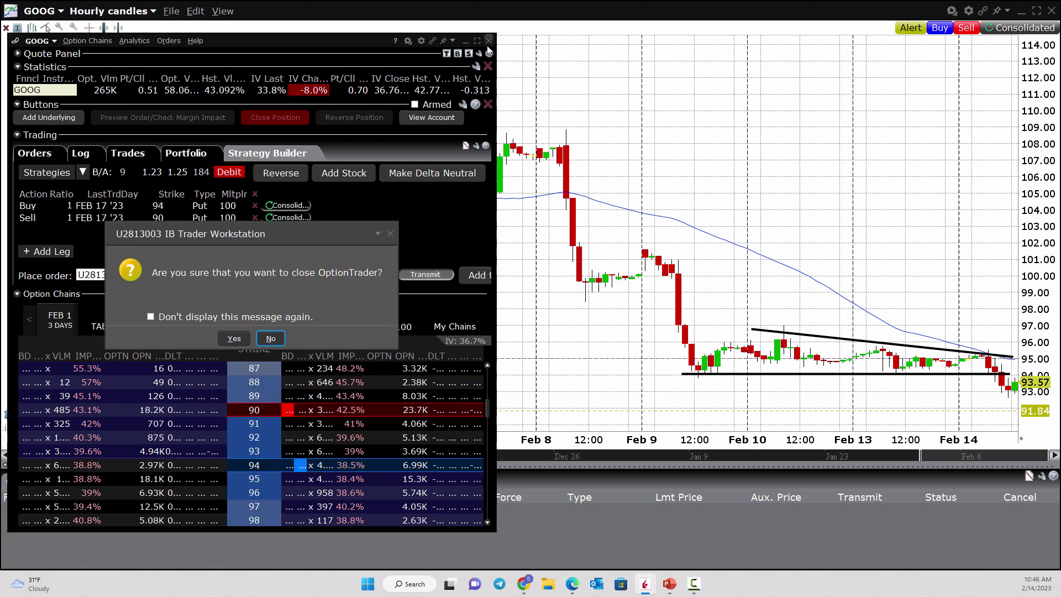
{"action": "left_click", "coordinate": [235, 339]}
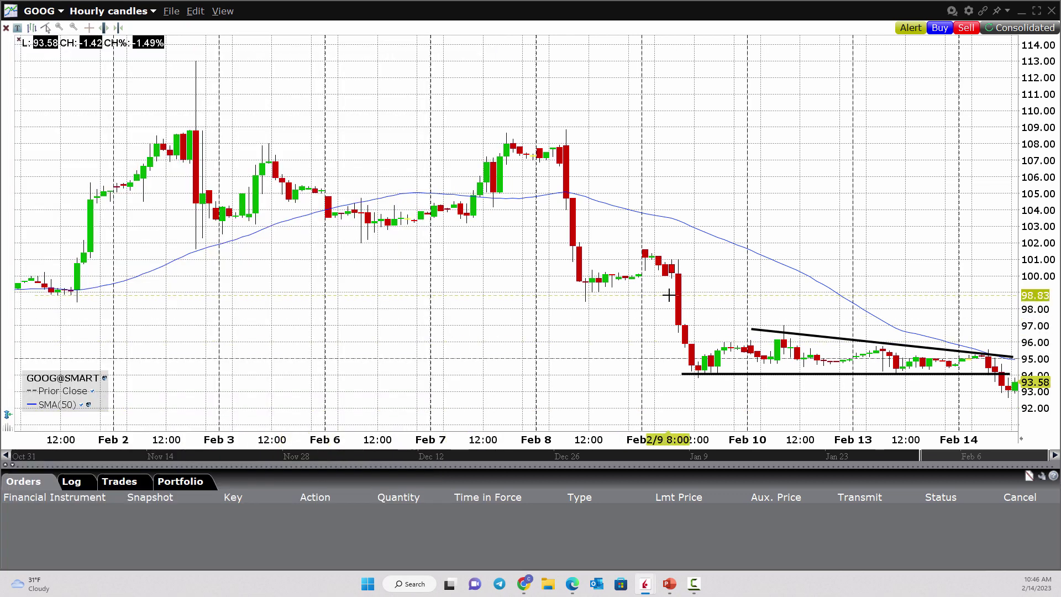
{"action": "right_click", "coordinate": [825, 273]}
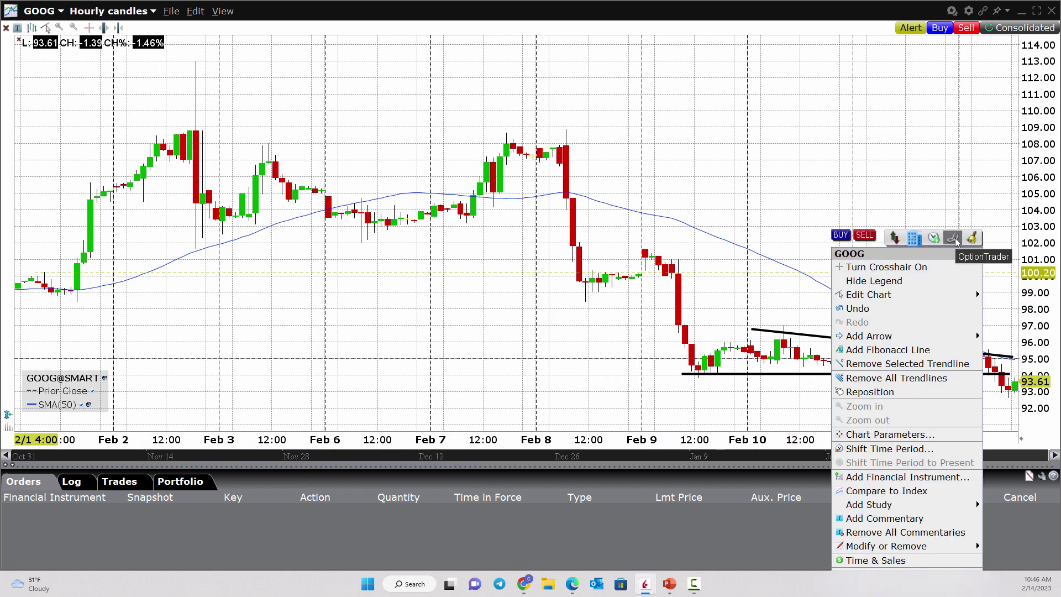
{"action": "left_click", "coordinate": [954, 238]}
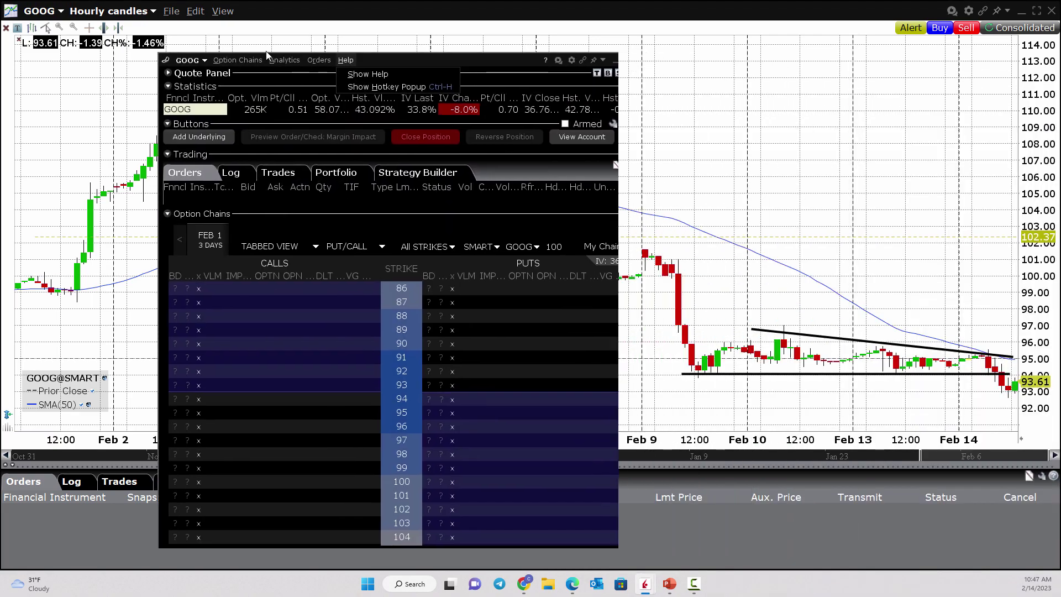
Step: Switch to the MAR 17 '23 chain, creating orders from the put quotes and declining the prompt
{"action": "left_click", "coordinate": [197, 45]}
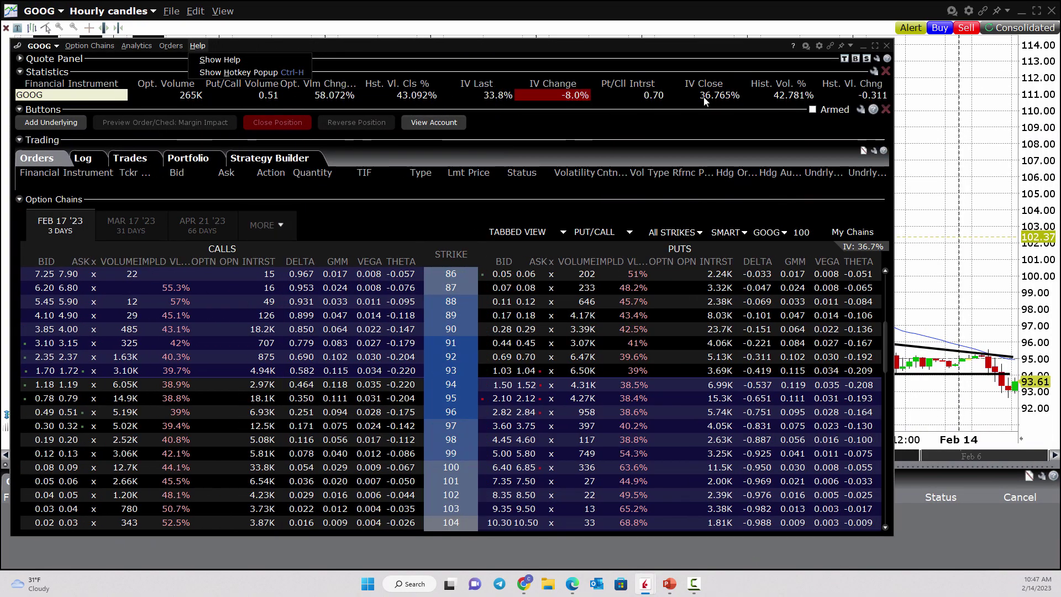
{"action": "left_click", "coordinate": [123, 226]}
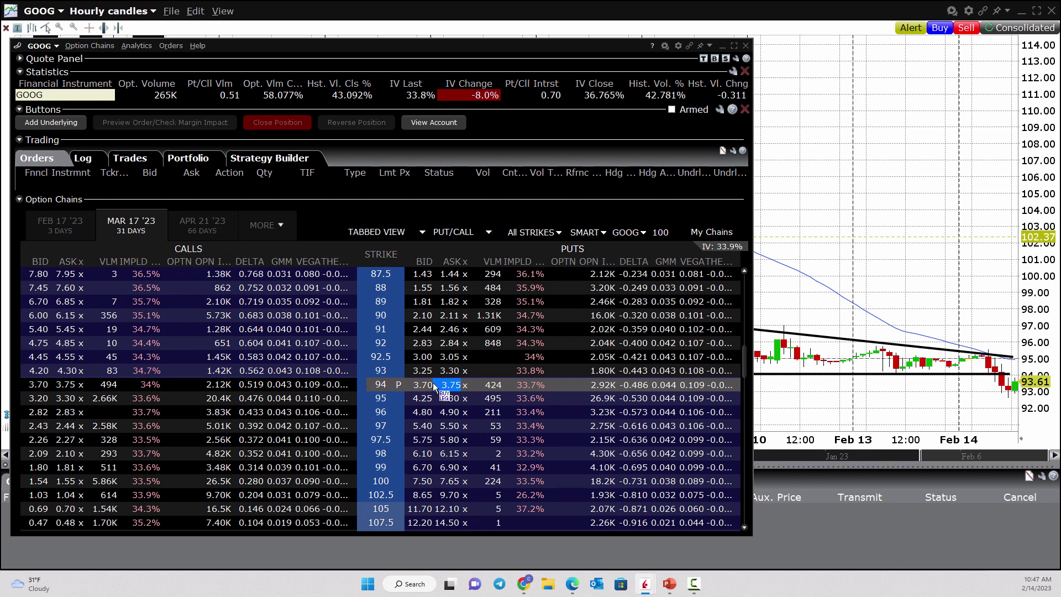
{"action": "left_click", "coordinate": [423, 316]}
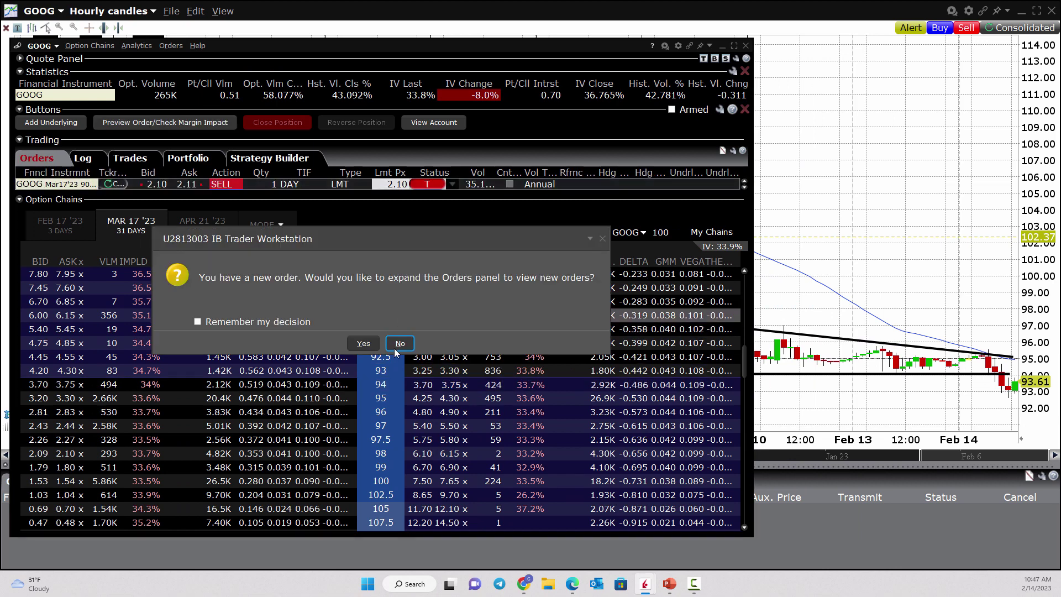
{"action": "left_click", "coordinate": [400, 344]}
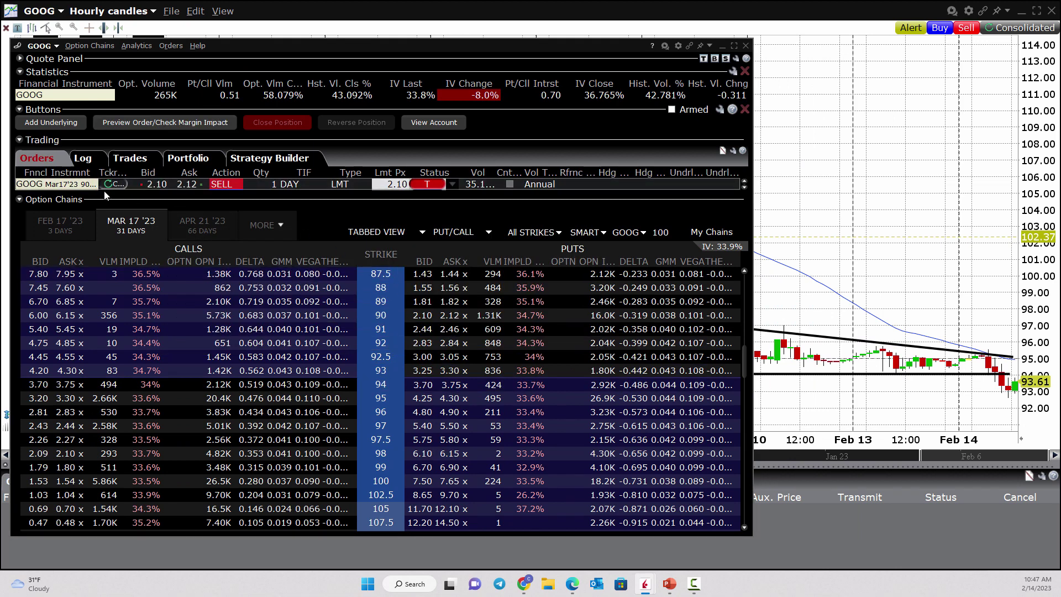
Step: Discard the SELL 90 put and BUY 94 put orders and open Strategy Builder
{"action": "right_click", "coordinate": [85, 188]}
{"action": "left_click", "coordinate": [99, 206]}
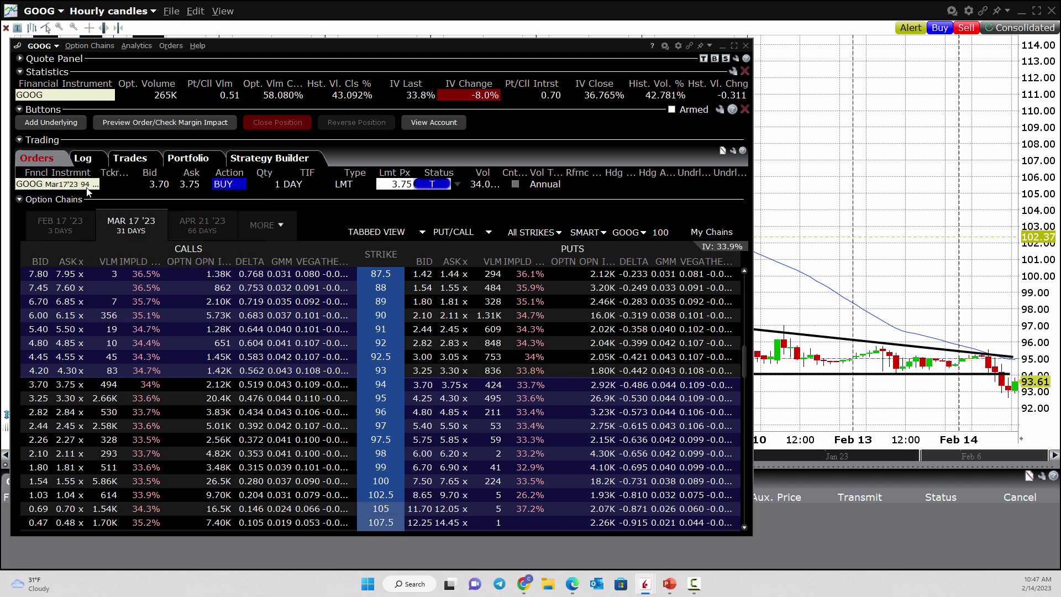
{"action": "right_click", "coordinate": [87, 189]}
{"action": "left_click", "coordinate": [99, 205]}
{"action": "left_click", "coordinate": [258, 160]}
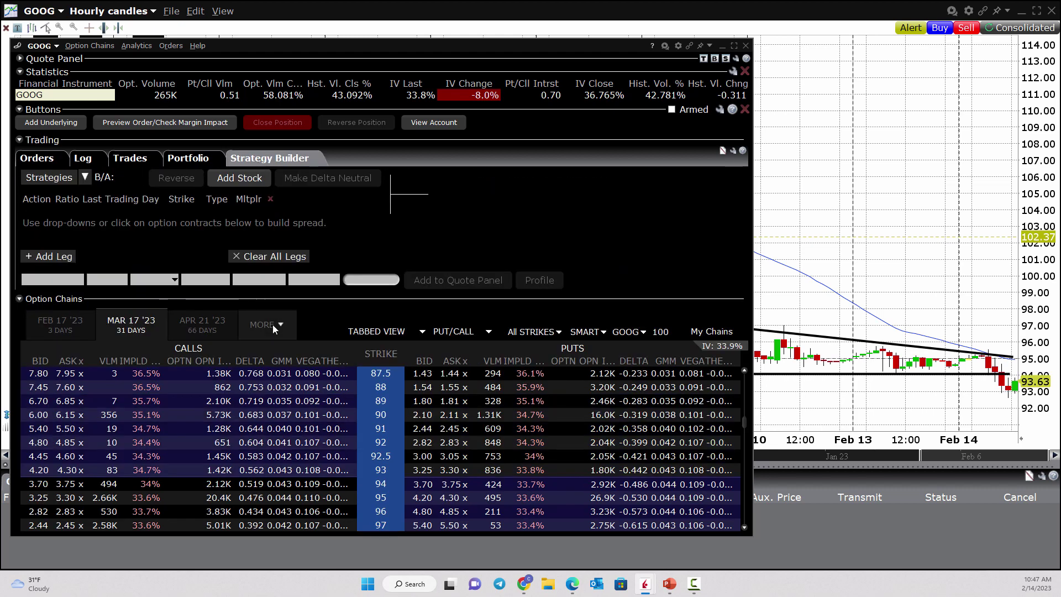
Step: Add long Mar 94 put and short Mar 90 put legs, then open the spread's Profile
{"action": "left_click", "coordinate": [458, 486]}
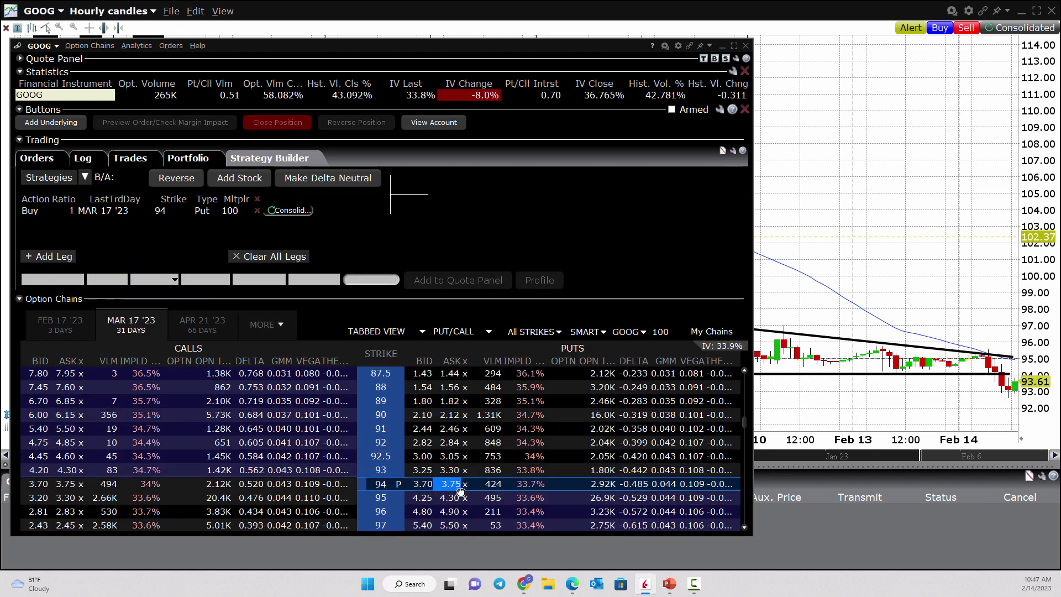
{"action": "left_click", "coordinate": [422, 415]}
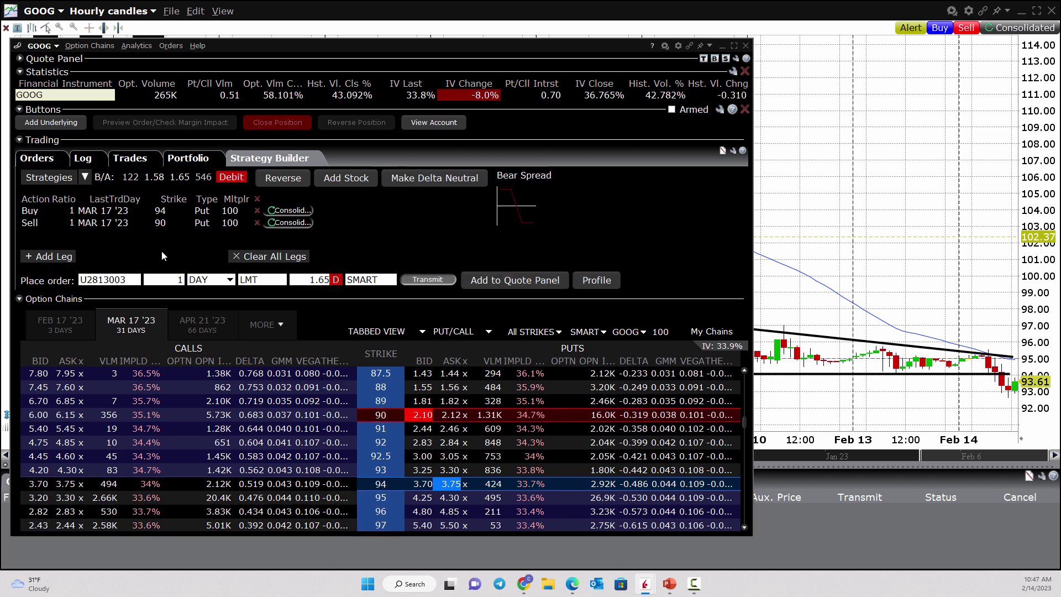
{"action": "left_click", "coordinate": [605, 282]}
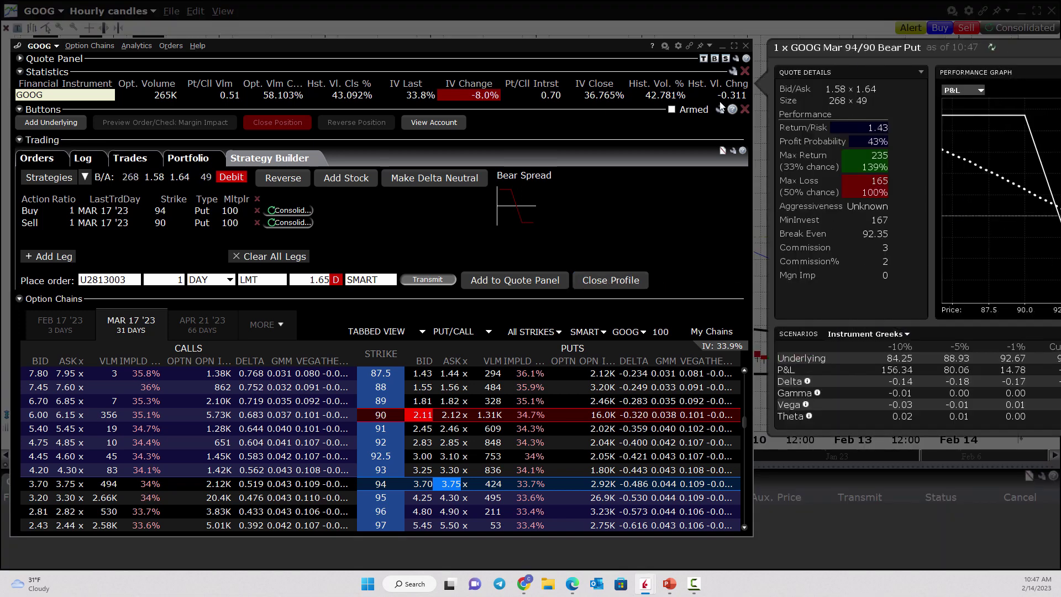
Step: Widen the Mar 94/90 bear put profile, view 5%, 10% and 30% Move scenarios, then close it
{"action": "left_click_drag", "start_coordinate": [747, 132], "coordinate": [537, 141]}
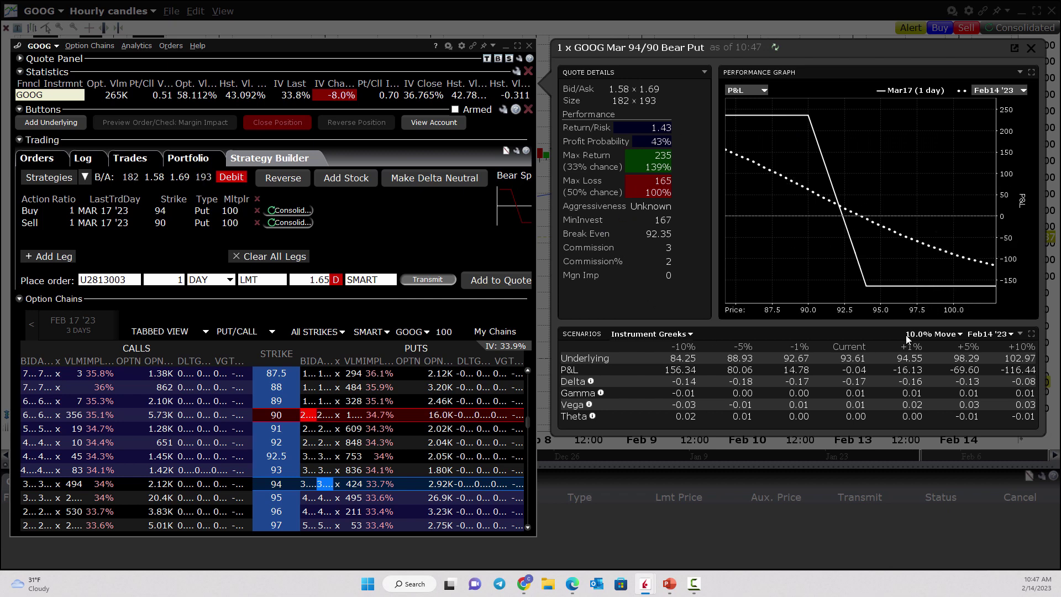
{"action": "left_click", "coordinate": [934, 333]}
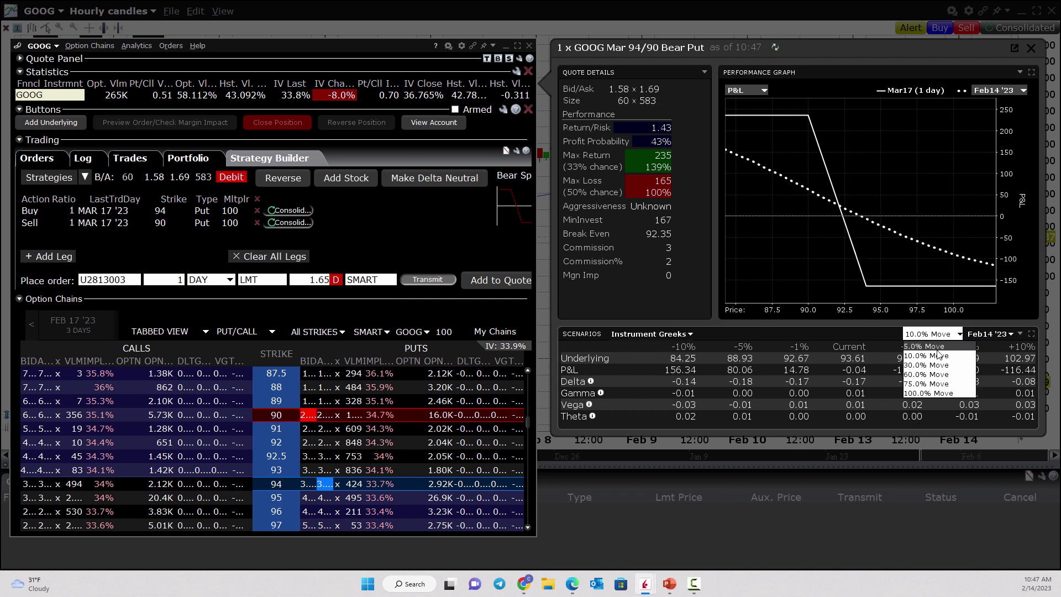
{"action": "left_click", "coordinate": [938, 354]}
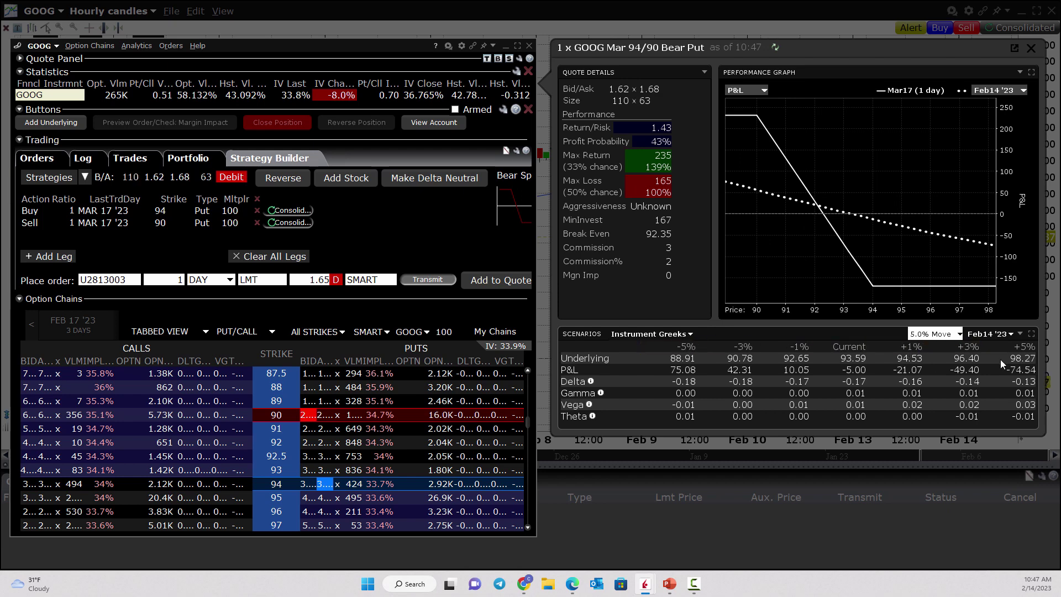
{"action": "left_click", "coordinate": [940, 334]}
{"action": "left_click", "coordinate": [935, 365]}
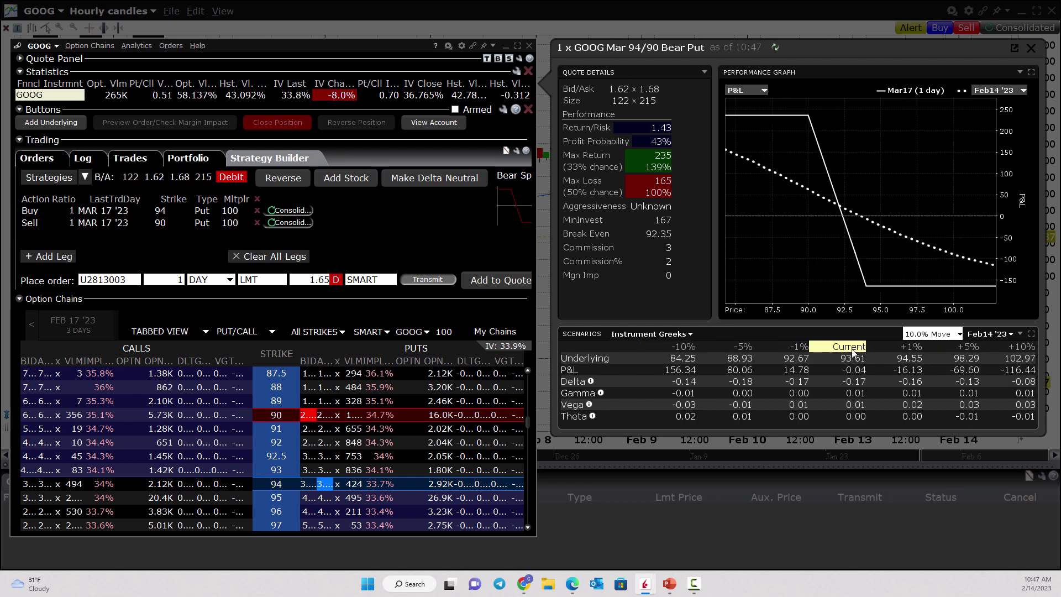
{"action": "left_click", "coordinate": [931, 334]}
{"action": "left_click", "coordinate": [926, 365]}
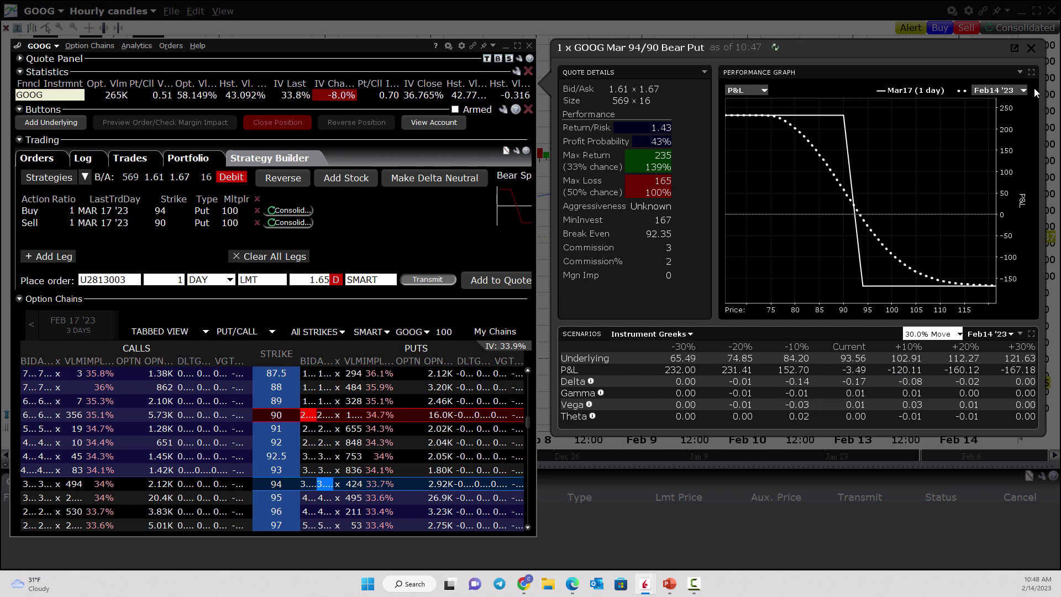
{"action": "left_click", "coordinate": [1032, 48]}
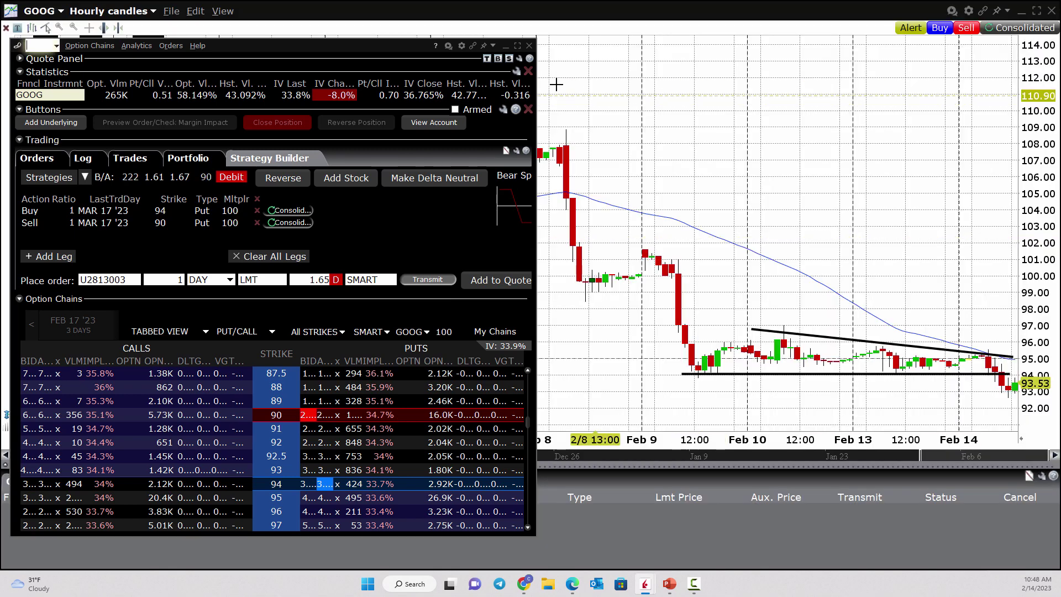
Step: Close OptionTrader with Yes; a GOOG 93.71 buy limit gets staged from the chart menu
{"action": "left_click", "coordinate": [529, 46]}
{"action": "left_click", "coordinate": [264, 342]}
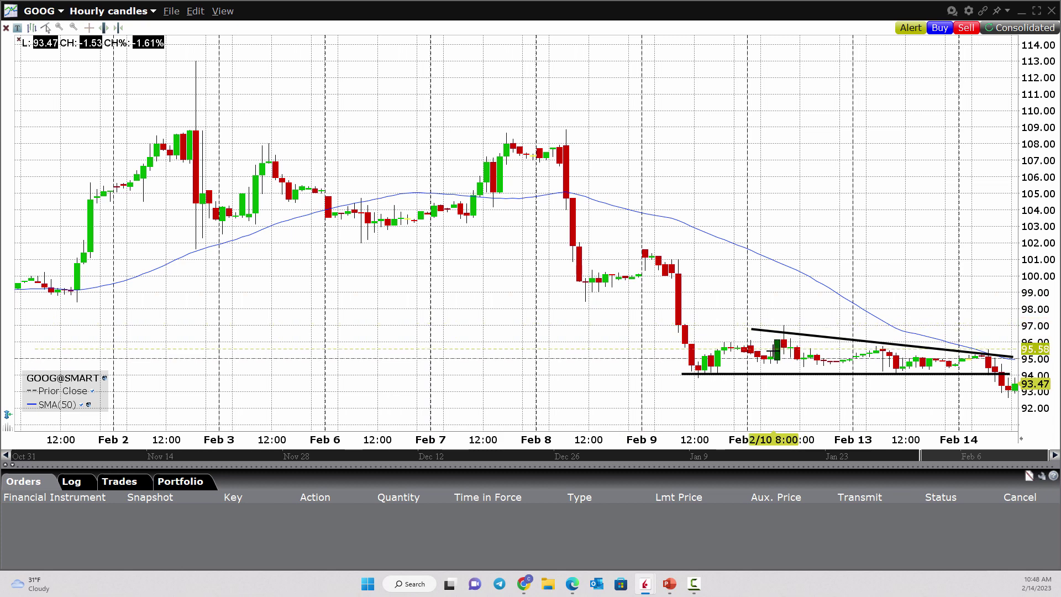
{"action": "right_click", "coordinate": [617, 373]}
{"action": "left_click", "coordinate": [626, 236]}
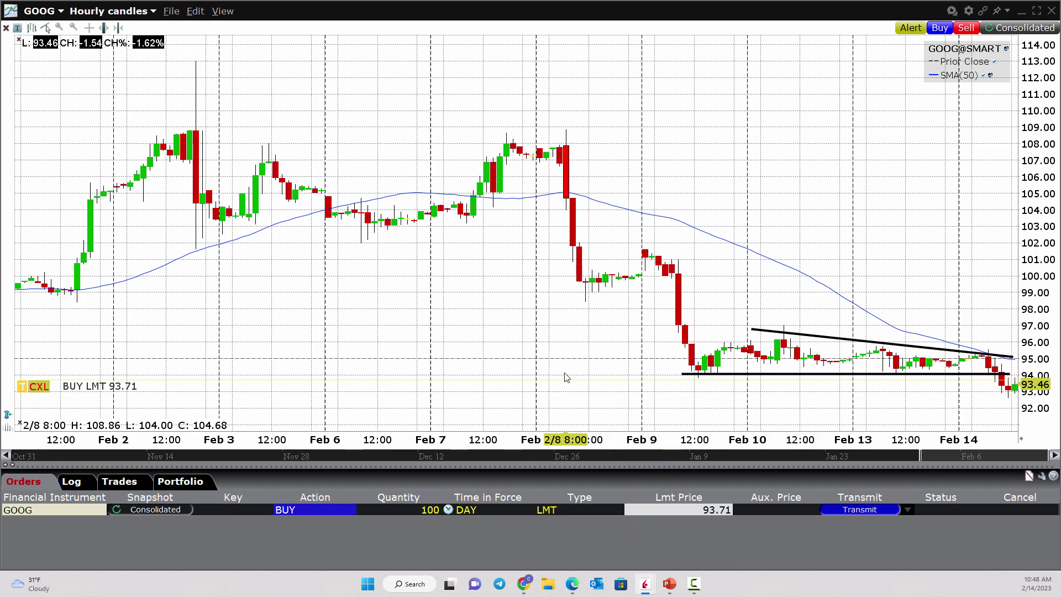
Step: Discard the accidental 93.71 BUY LMT order and dismiss the chart's context menu
{"action": "right_click", "coordinate": [592, 392]}
{"action": "left_click", "coordinate": [593, 340]}
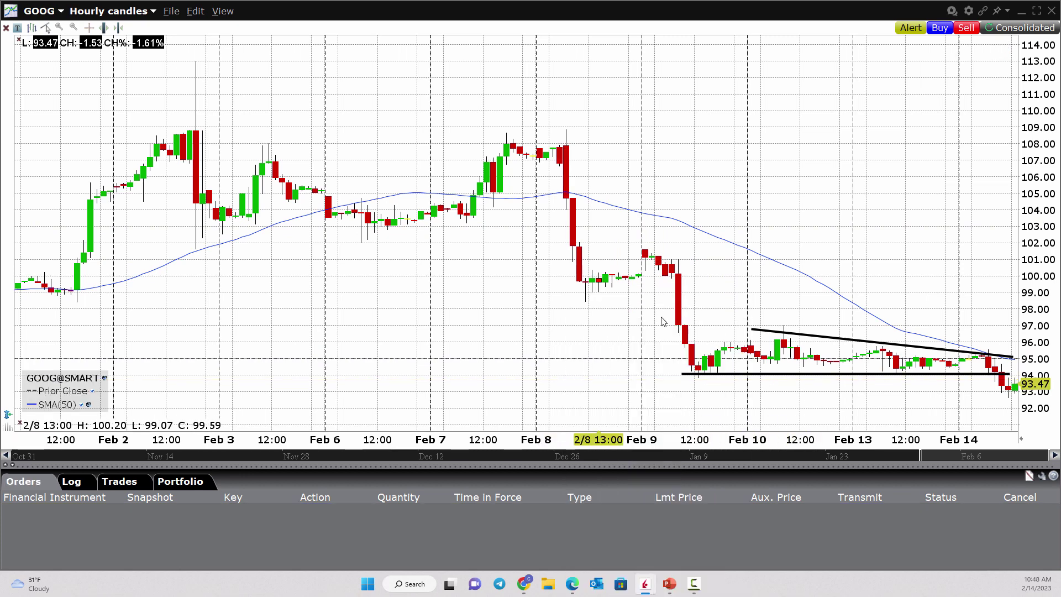
{"action": "right_click", "coordinate": [771, 228]}
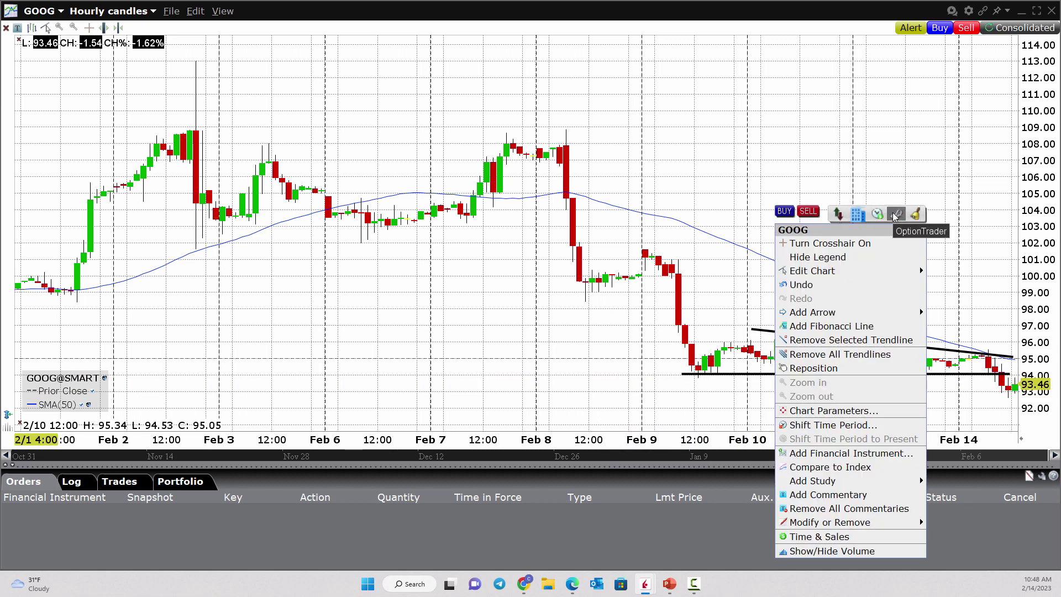
{"action": "left_click", "coordinate": [697, 210]}
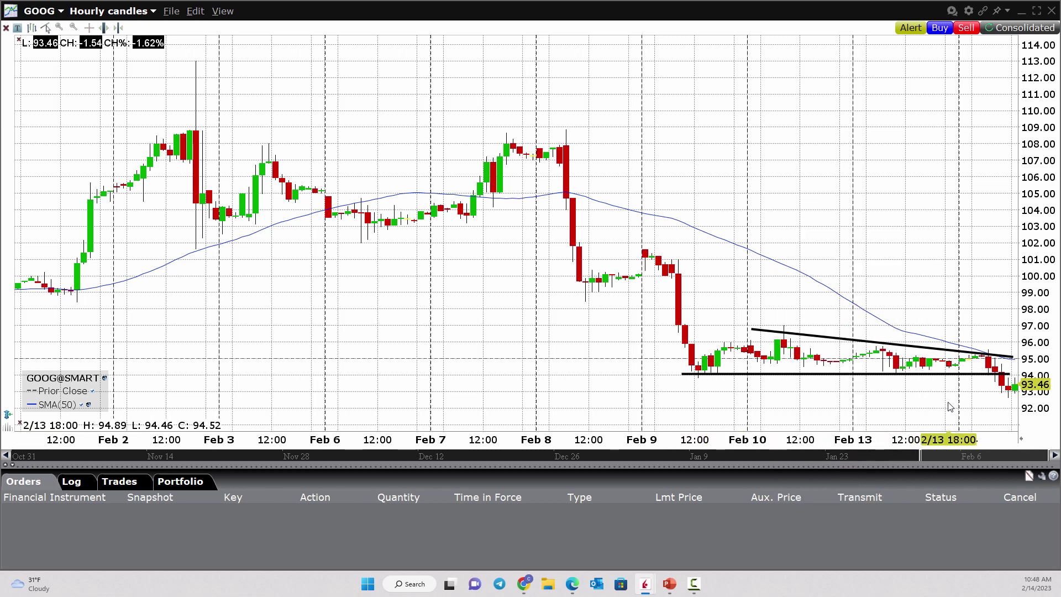